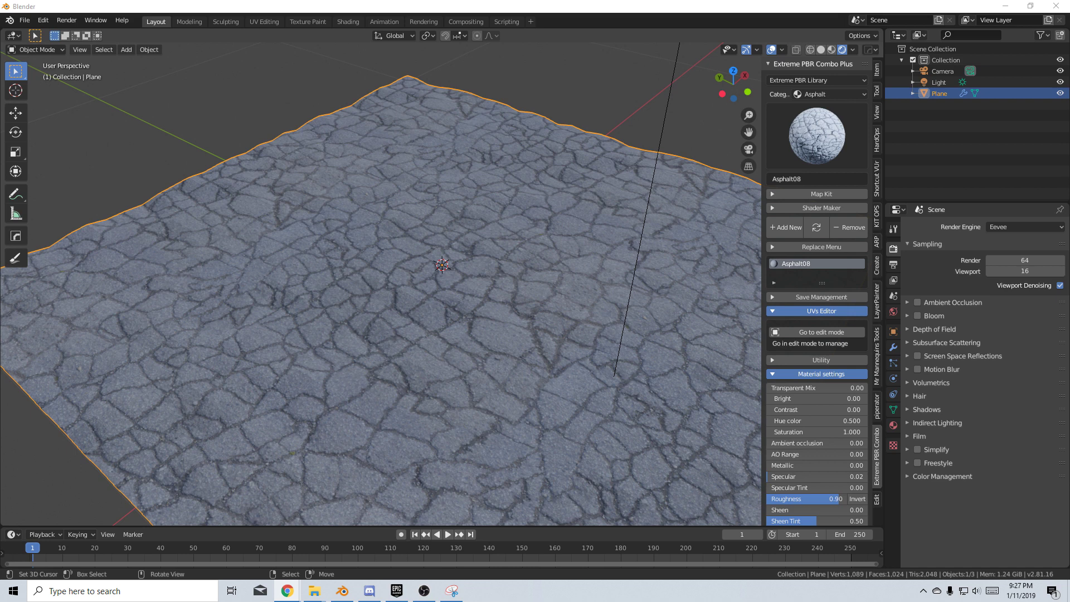
Swap the plane's asphalt for the brown_planks_05 material from the Wood - Planks category.
mouse_move(304, 228)
middle_mouse_down()
mouse_move(327, 244)
mouse_move(501, 229)
middle_mouse_up()
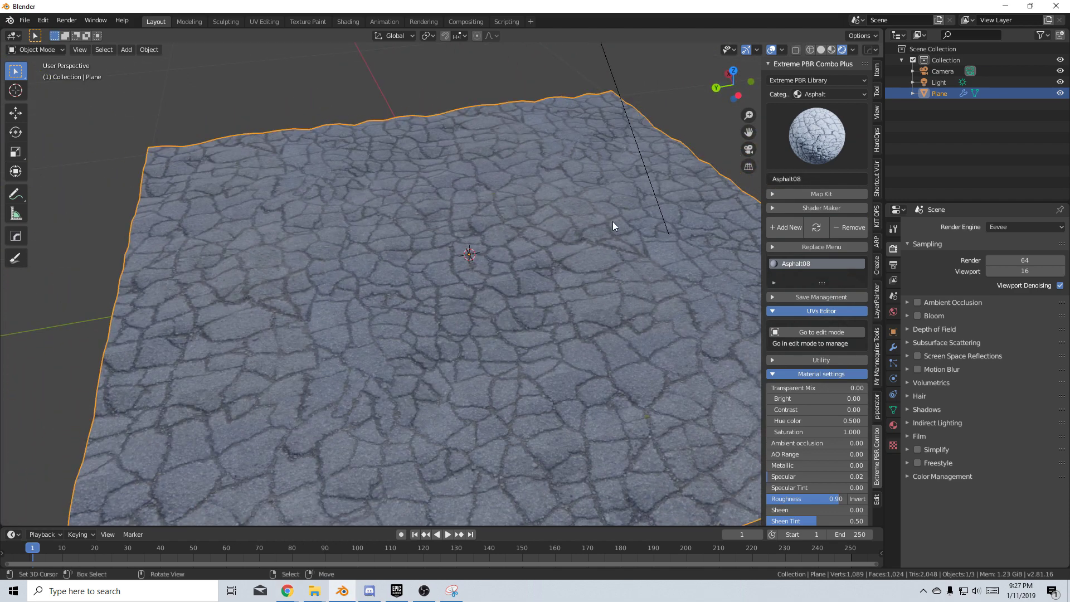
left_click(820, 98)
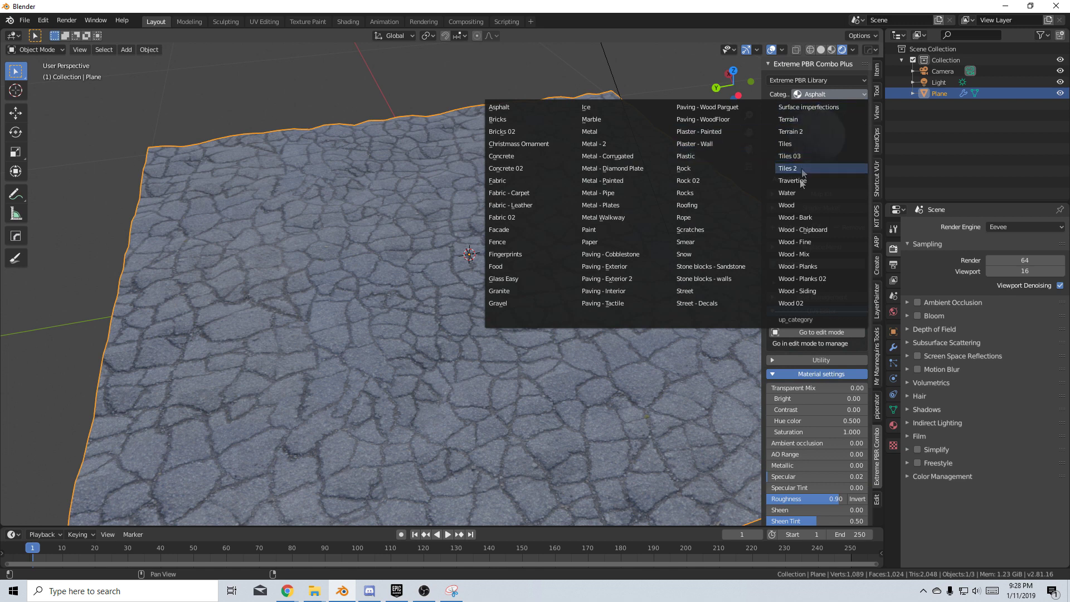
left_click(813, 270)
left_click(821, 140)
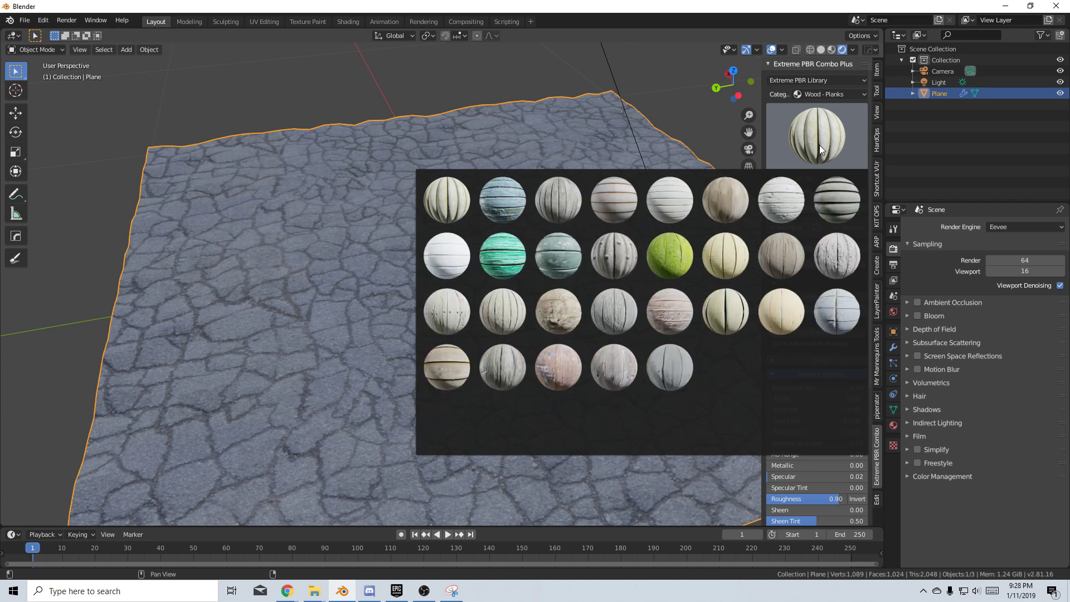
left_click(677, 210)
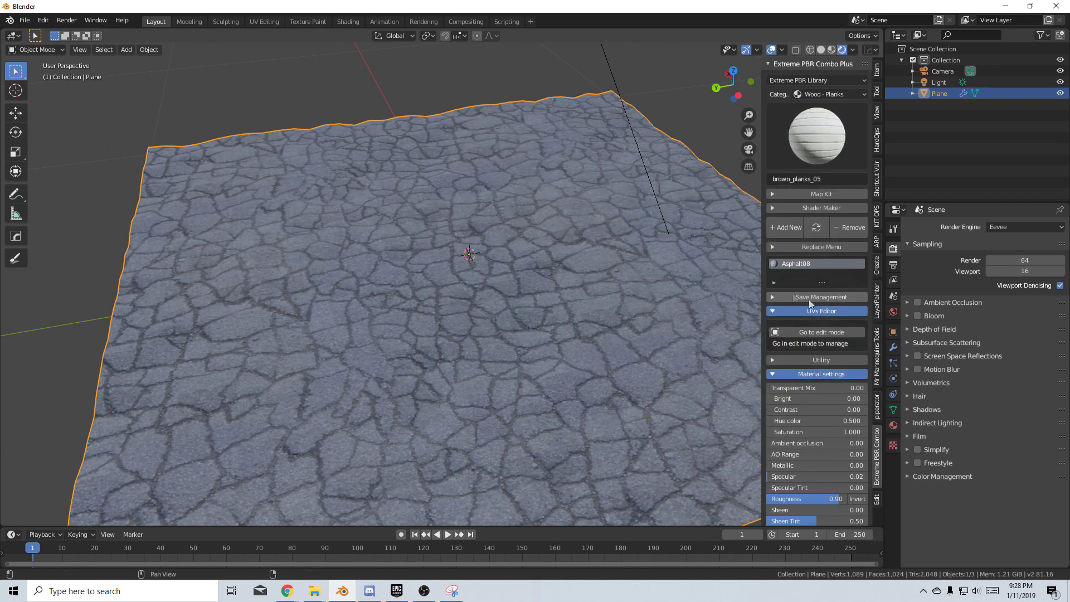
left_click(817, 228)
scroll(566, 328, "down", 3)
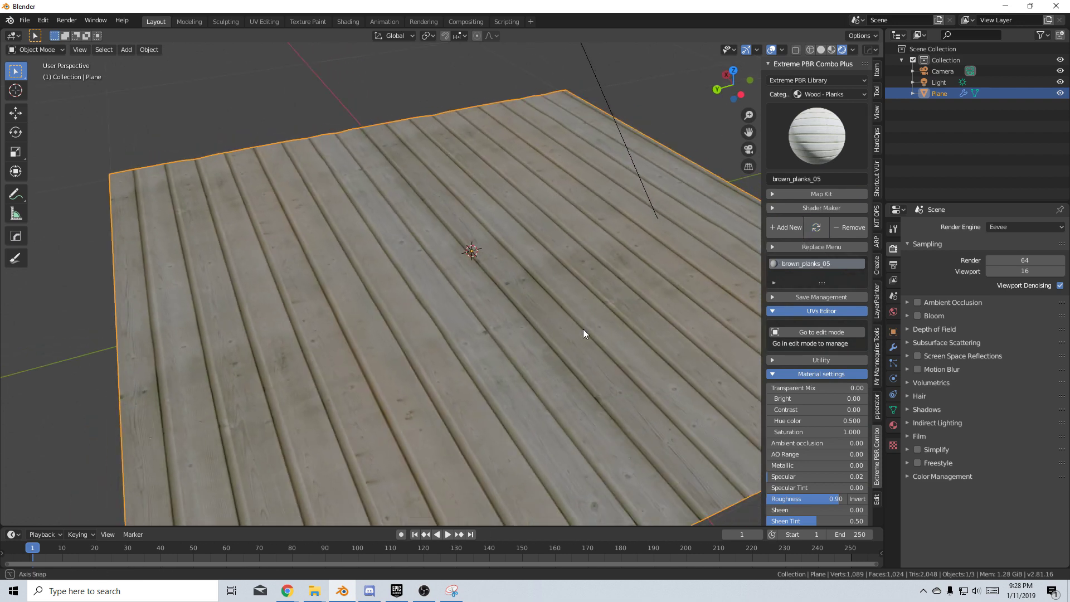
scroll(582, 328, "down", 3)
Switch the category to Roofing so the plane wears the grey_roof_01 roof tiles.
middle_click_drag(577, 315, 390, 322)
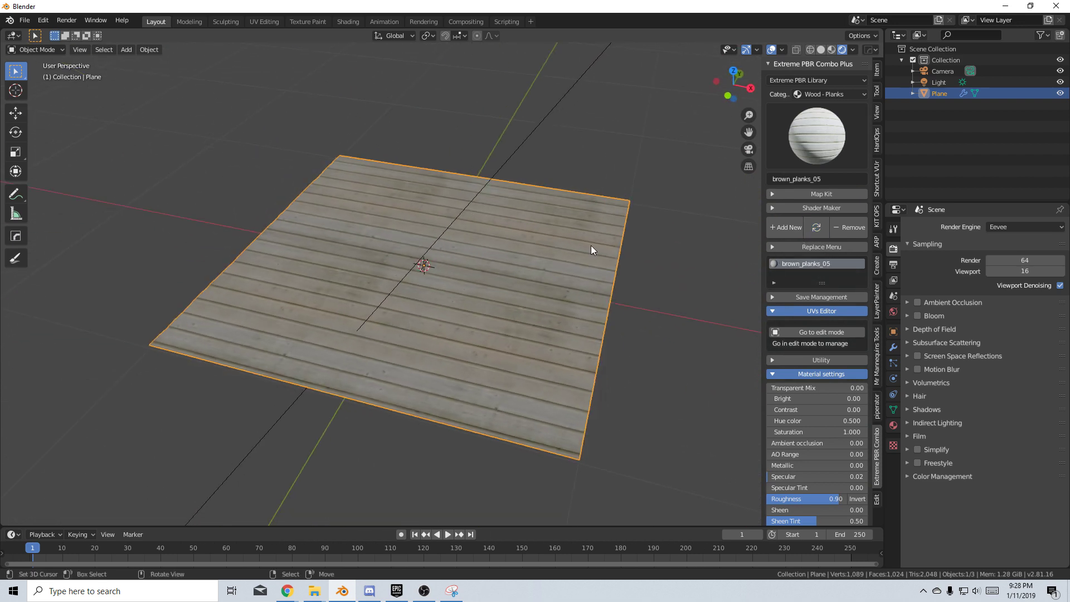
left_click(825, 94)
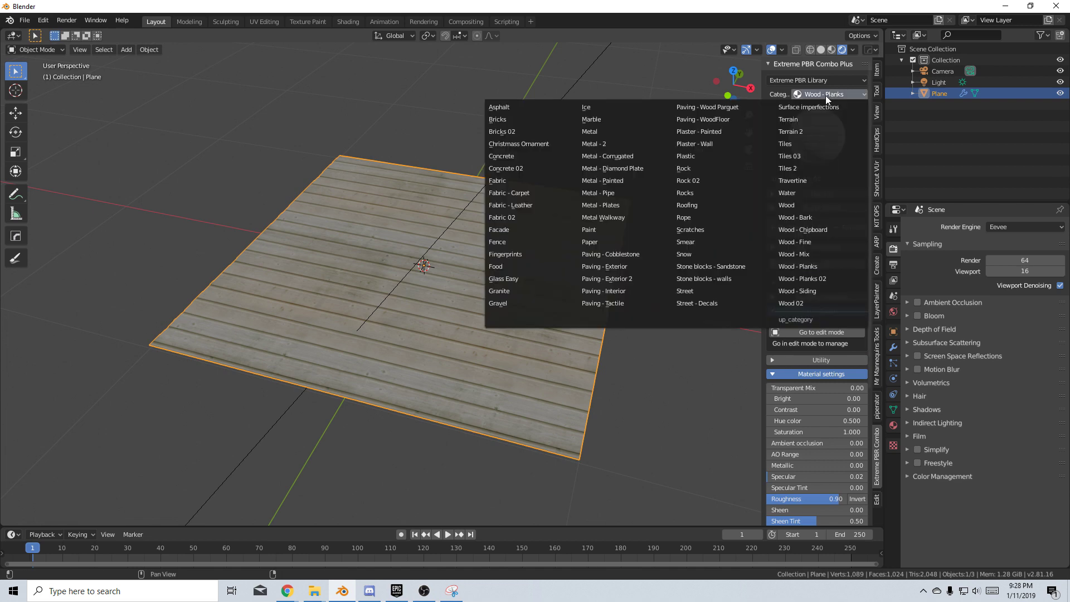
left_click(687, 205)
mouse_move(585, 362)
middle_mouse_down()
mouse_move(619, 352)
mouse_move(588, 362)
middle_mouse_up()
scroll(558, 325, "up", 3)
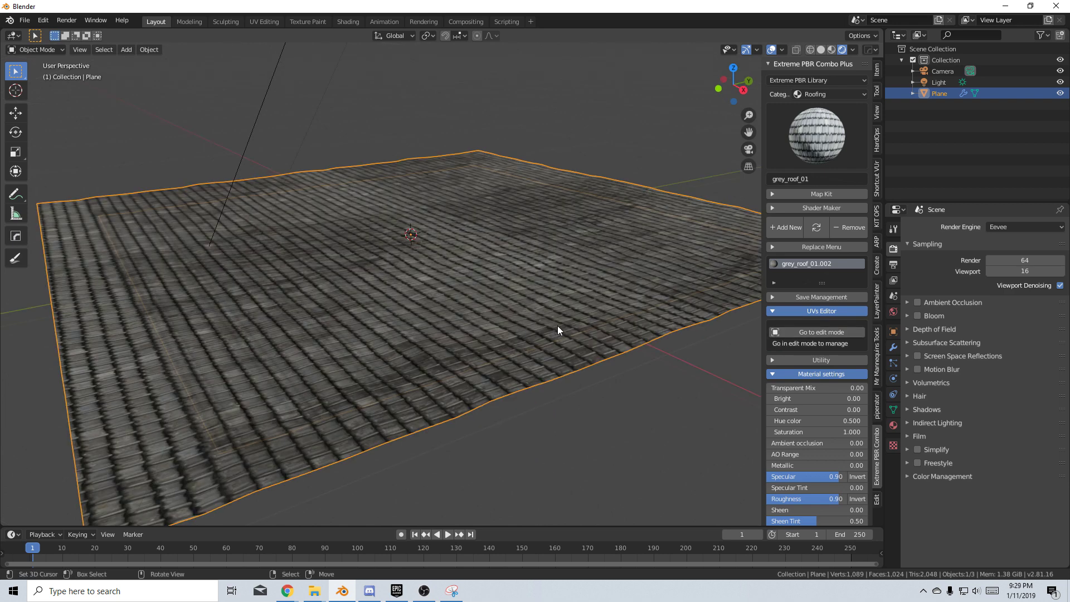
middle_click_drag(557, 326, 558, 326)
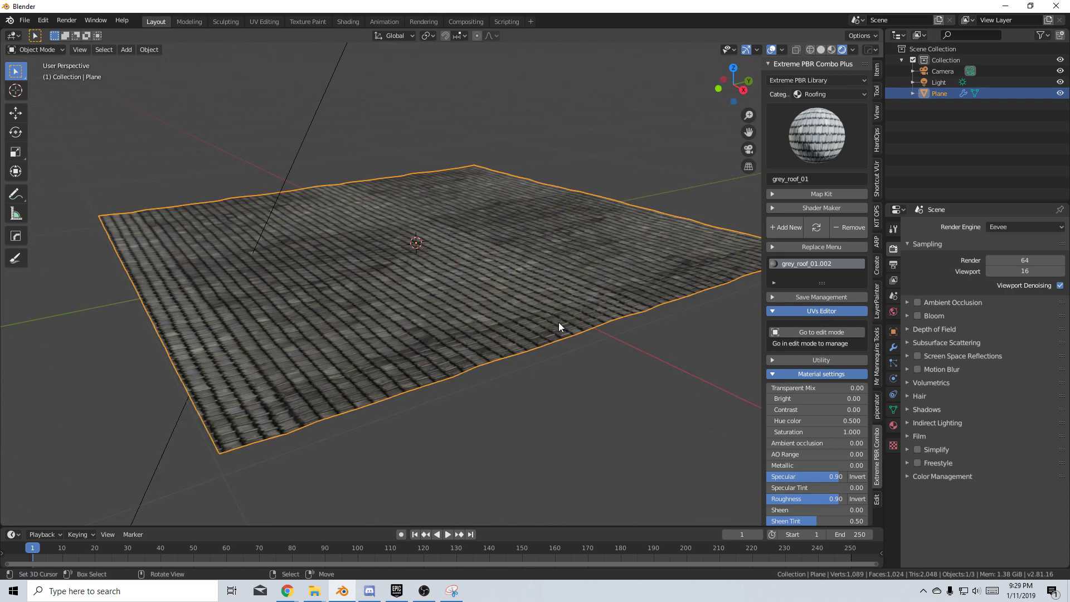
Delete the roofed plane and add a fresh plane in its place.
mouse_move(559, 322)
middle_mouse_down()
mouse_move(556, 290)
mouse_move(586, 211)
middle_mouse_up()
key("Delete")
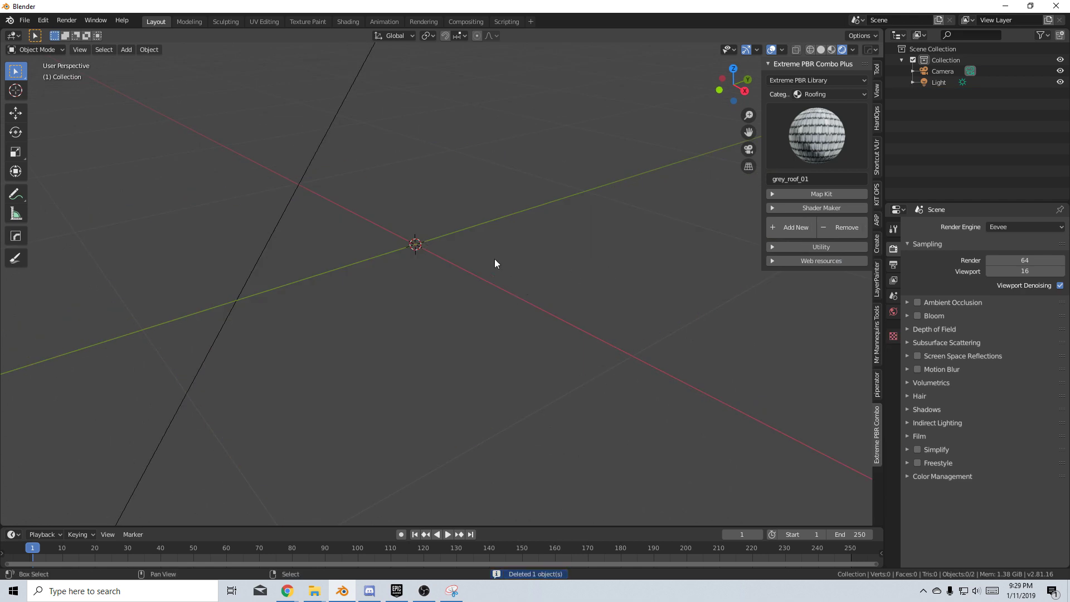
key("shift+a")
left_click(546, 259)
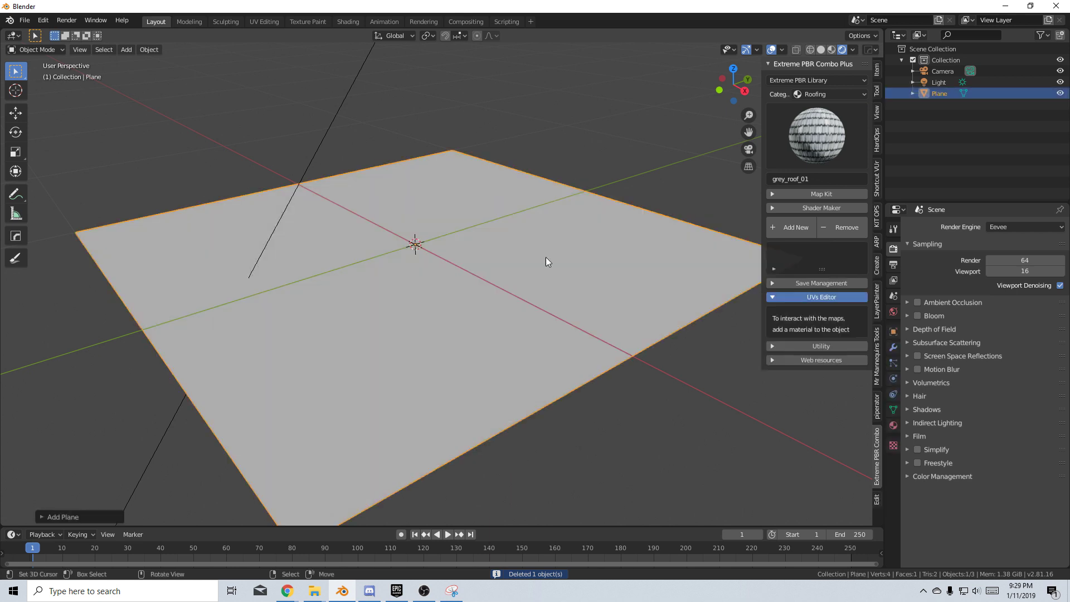
In Map Kit keep only Diffuse enabled and apply the roof material to the new plane.
left_click(795, 195)
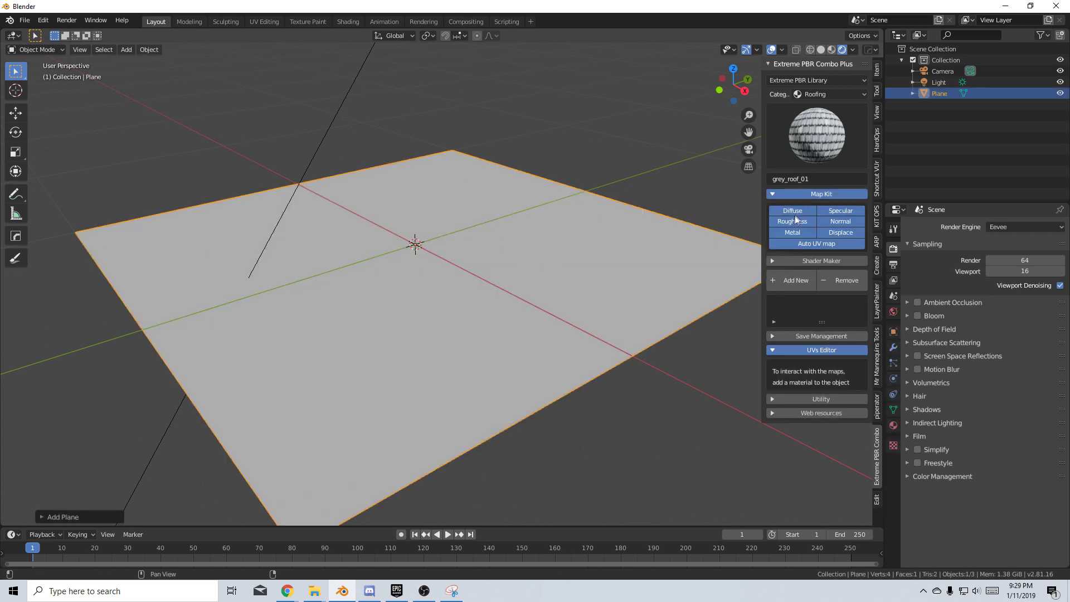
left_click_drag(794, 221, 827, 212)
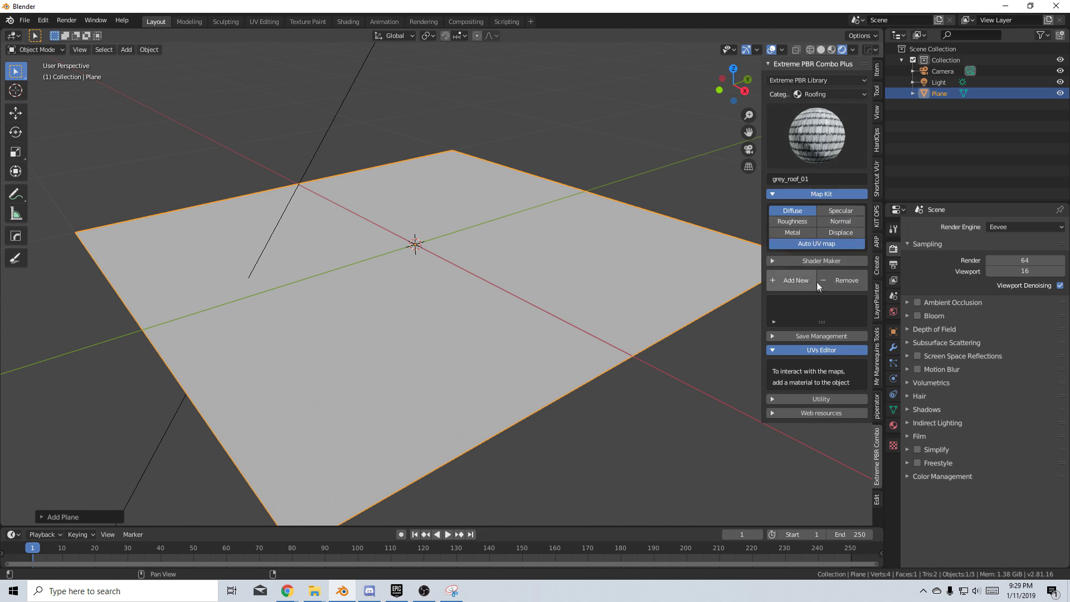
left_click(790, 279)
Re-add grey_roof_01 with Roughness, Metal, Specular and Normal maps enabled.
middle_click_drag(578, 357, 563, 348, "ctrl")
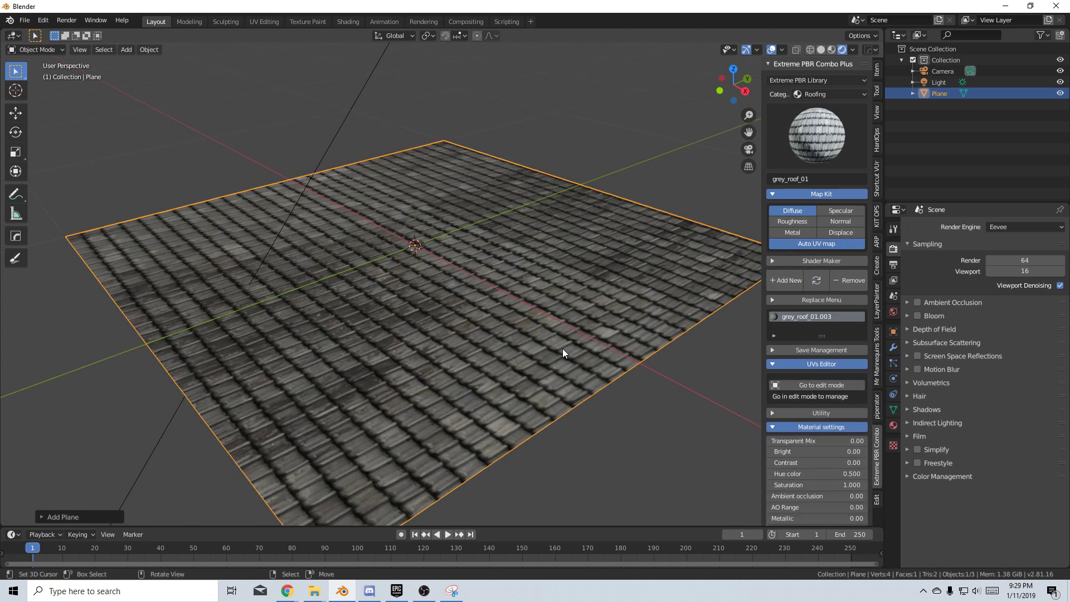
scroll(806, 288, "down", 4)
scroll(820, 449, "down", 1)
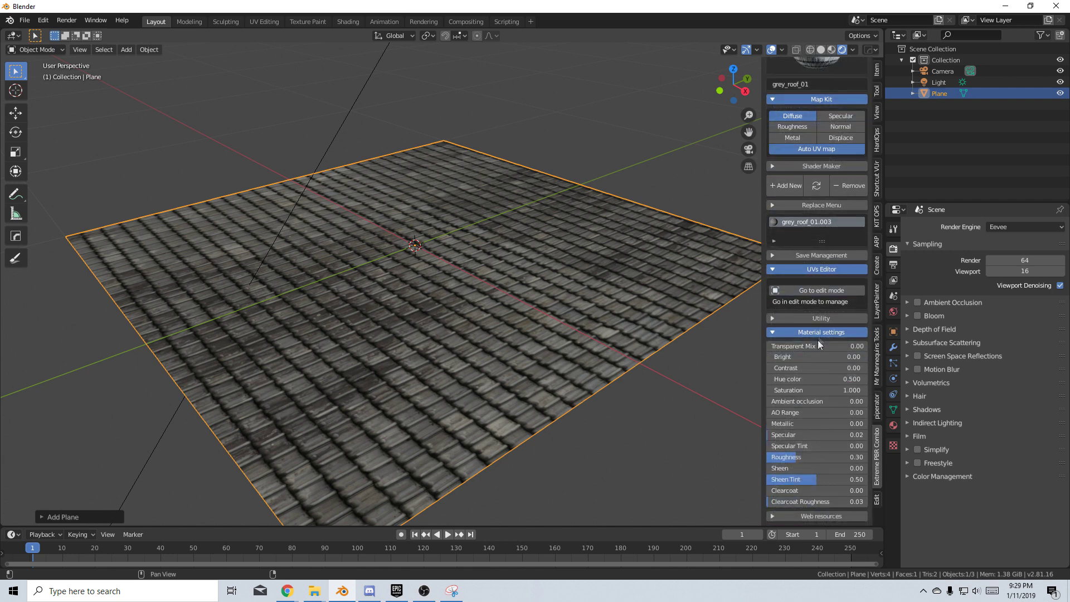
scroll(799, 351, "up", 3)
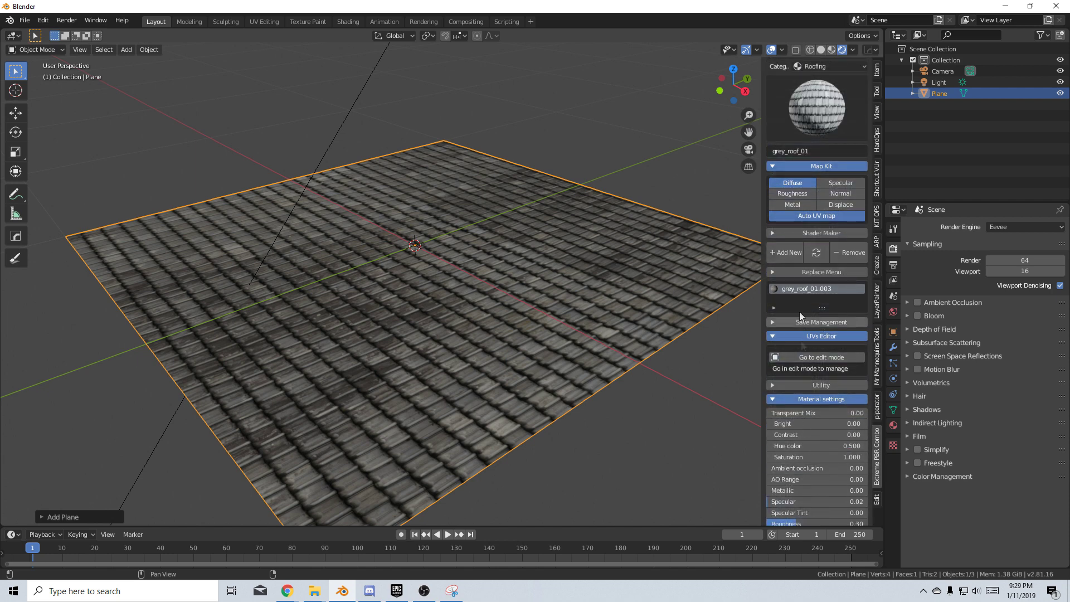
left_click(796, 194)
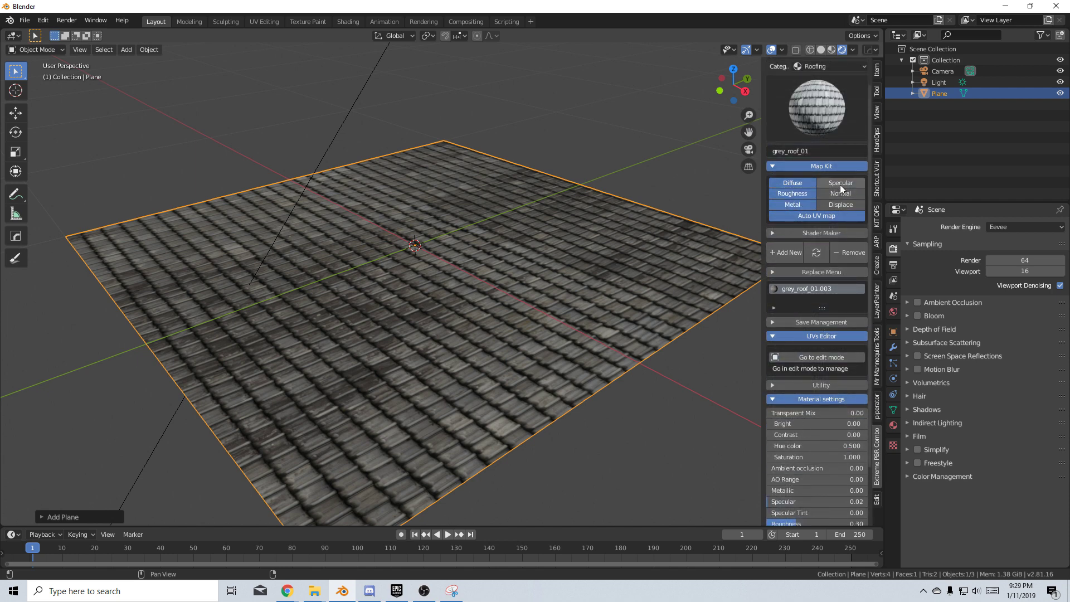
left_click(788, 253)
scroll(787, 253, "down", 3)
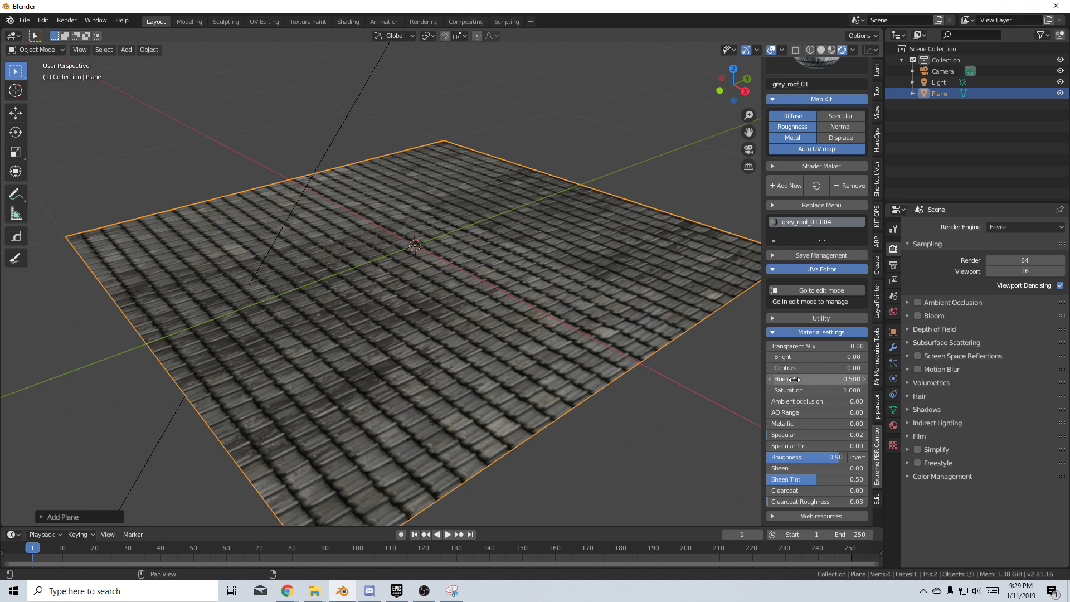
left_click(845, 128)
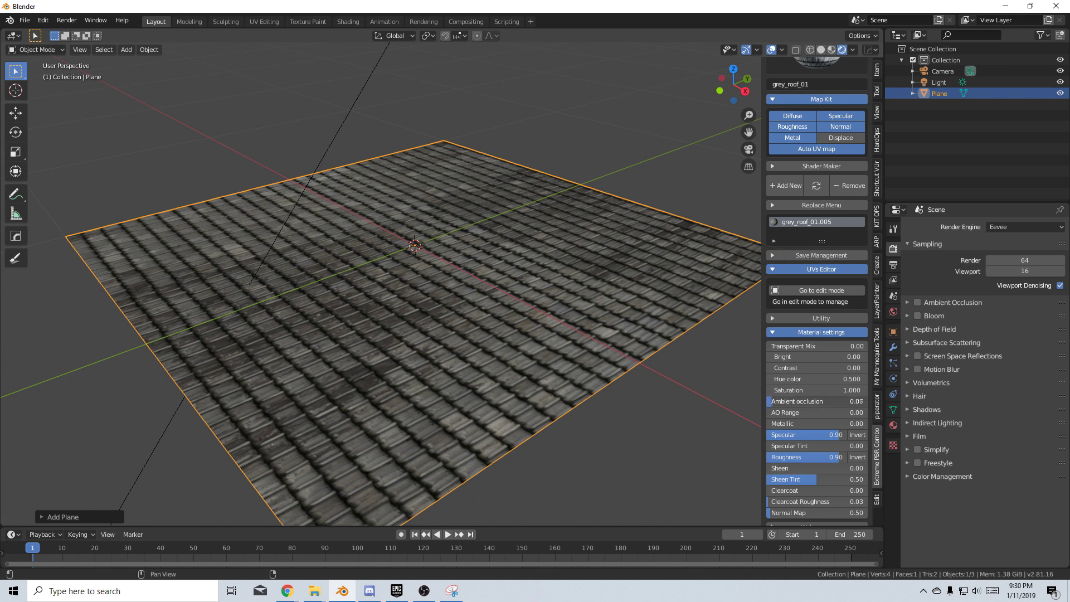
Raise the roof material's ambient occlusion to 0.43 and AO range to 0.38.
left_click_drag(794, 401, 773, 413)
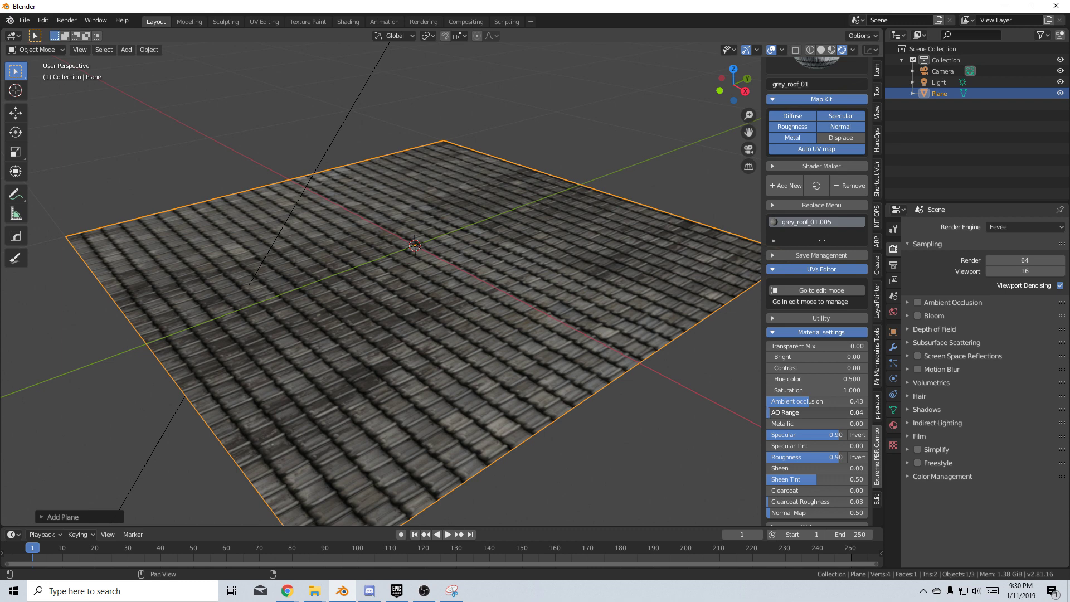
left_click_drag(785, 411, 804, 412)
scroll(821, 396, "up", 1)
scroll(820, 396, "up", 2)
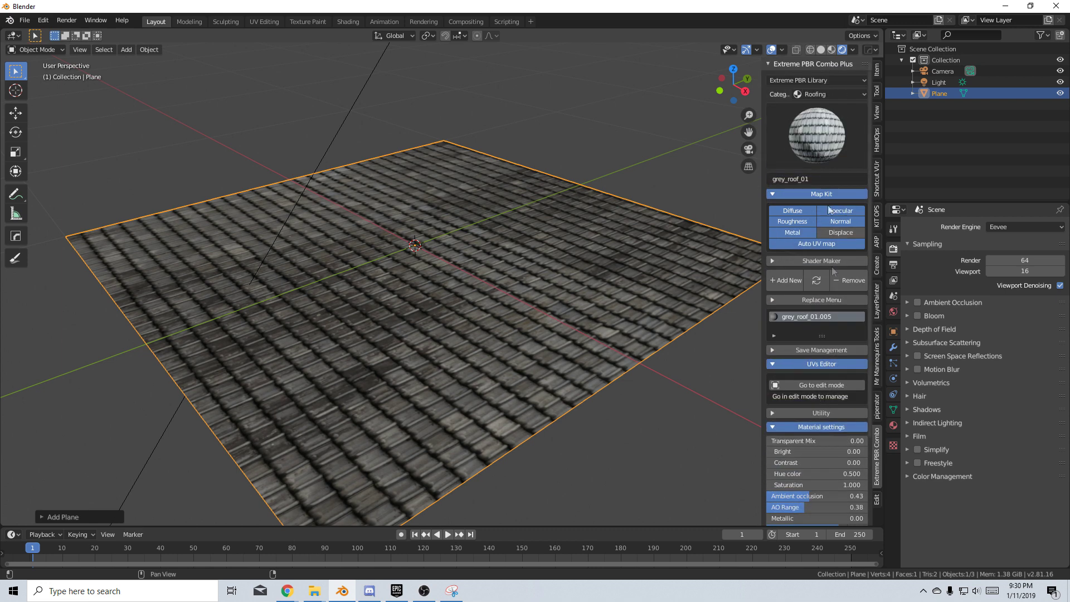
left_click(827, 95)
Apply terrain_red_01 pebbles to the plane with ambient occlusion 0.51 and AO range 0.64.
left_click(724, 169)
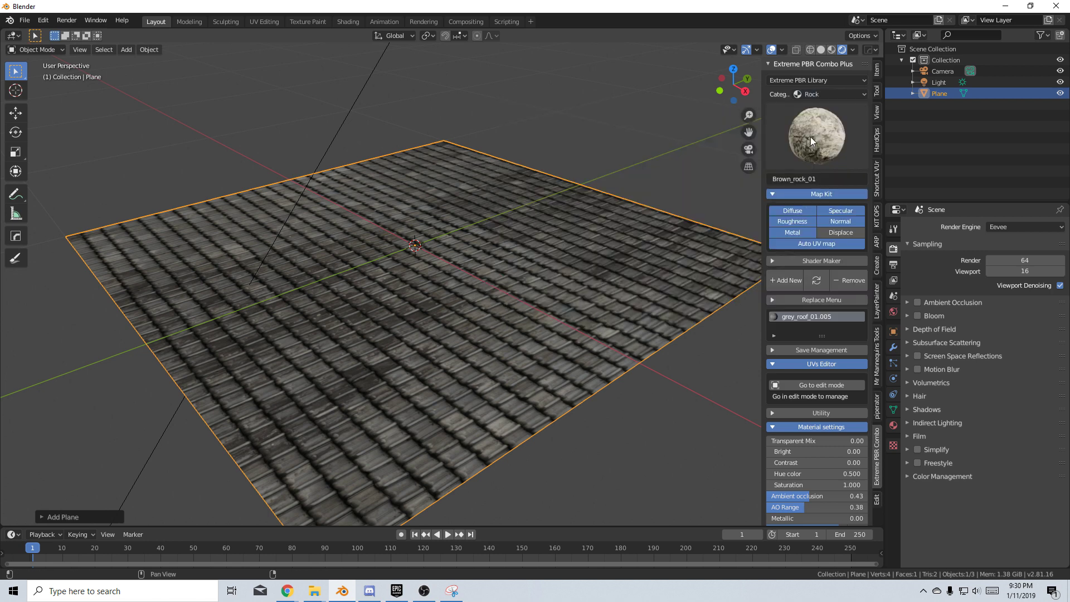
left_click(660, 344)
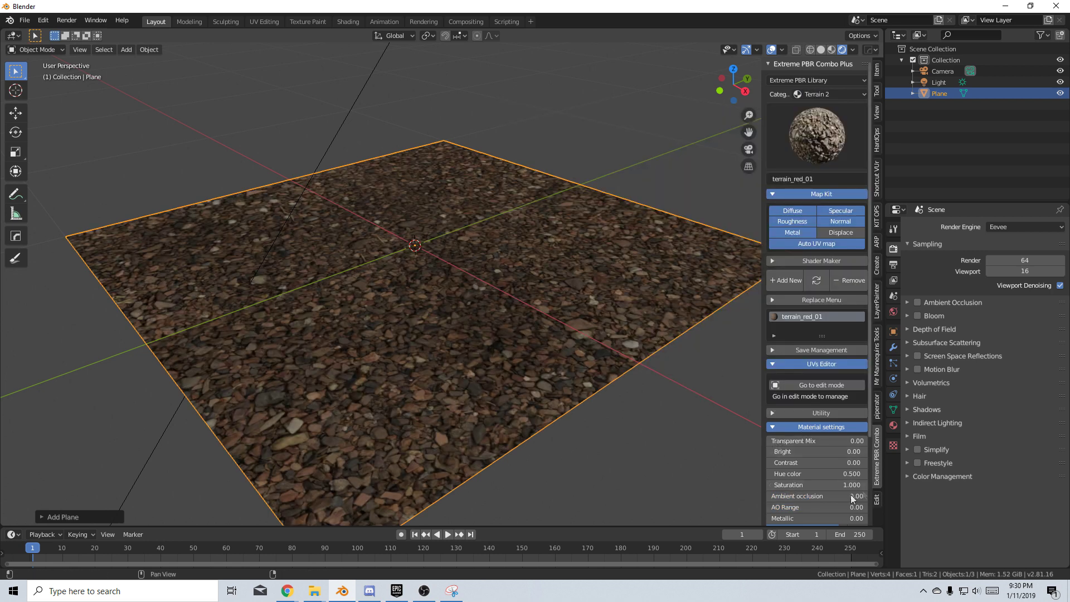
left_click_drag(775, 495, 817, 496)
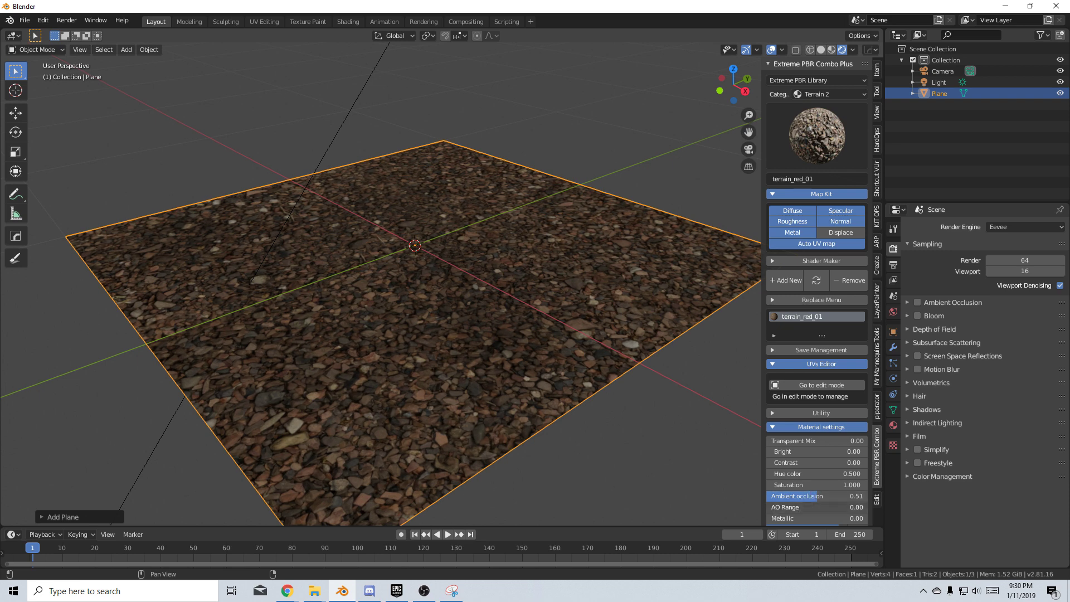
left_click_drag(780, 507, 831, 507)
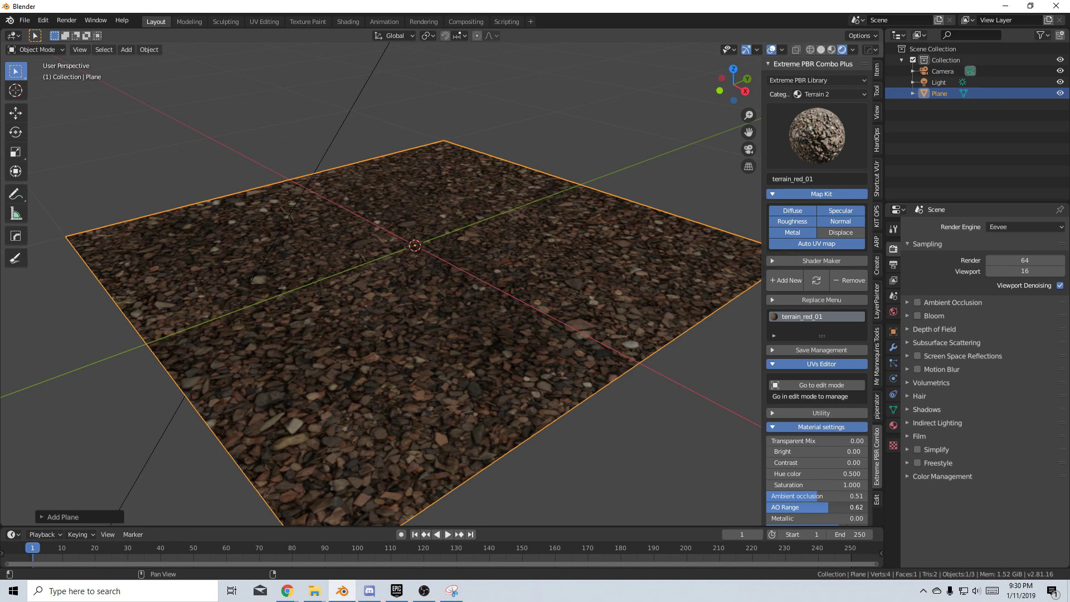
scroll(693, 461, "up", 5)
middle_click_drag(563, 429, 547, 393)
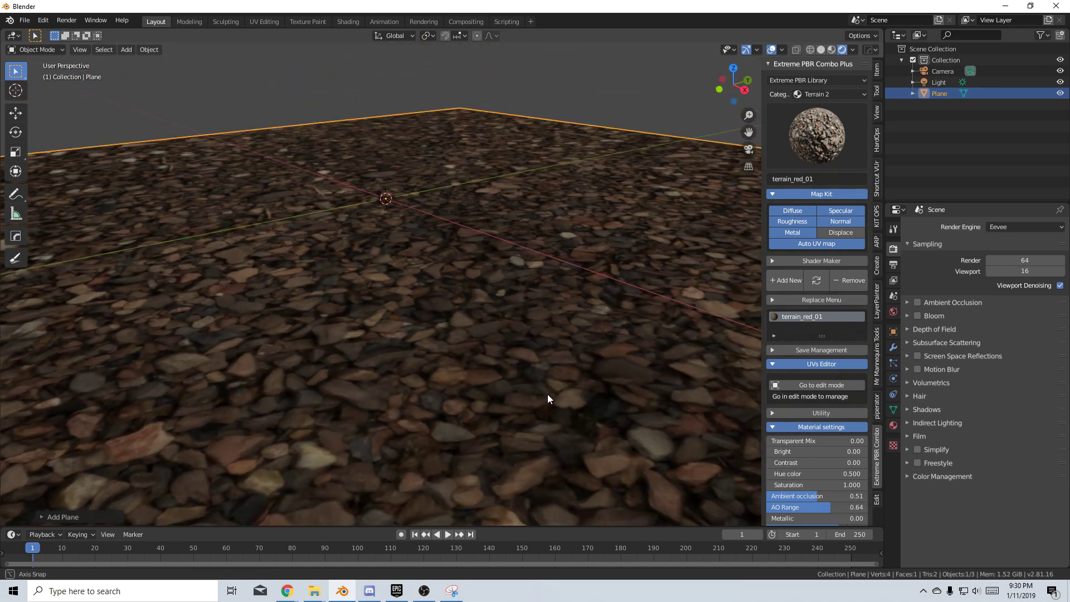
scroll(548, 394, "down", 5)
mouse_move(529, 350)
middle_mouse_down()
mouse_move(550, 385)
mouse_move(635, 390)
middle_mouse_up()
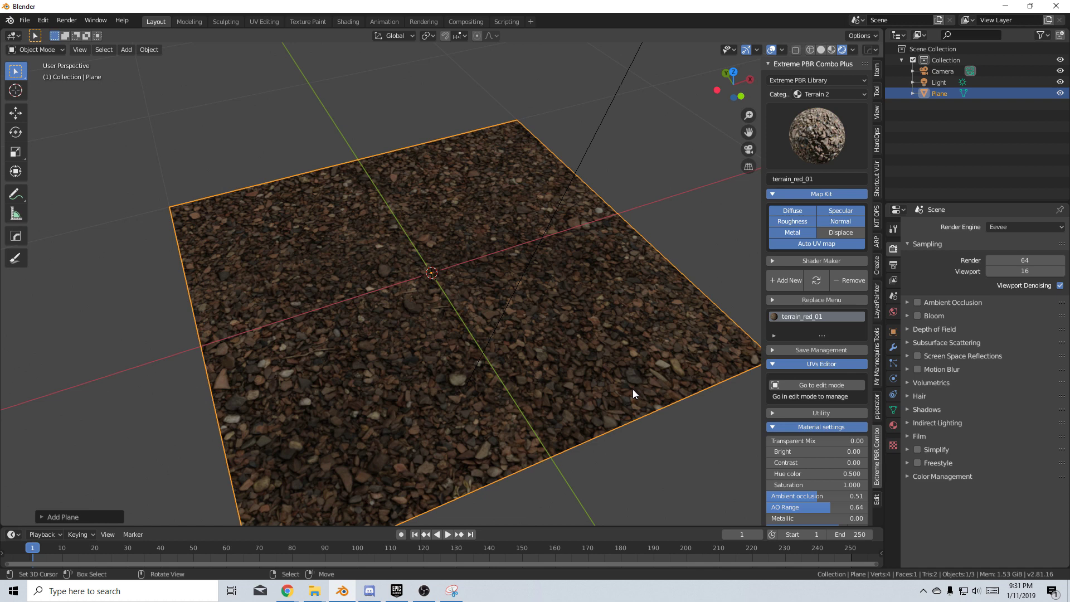
left_click(348, 21)
scroll(621, 459, "up", 2)
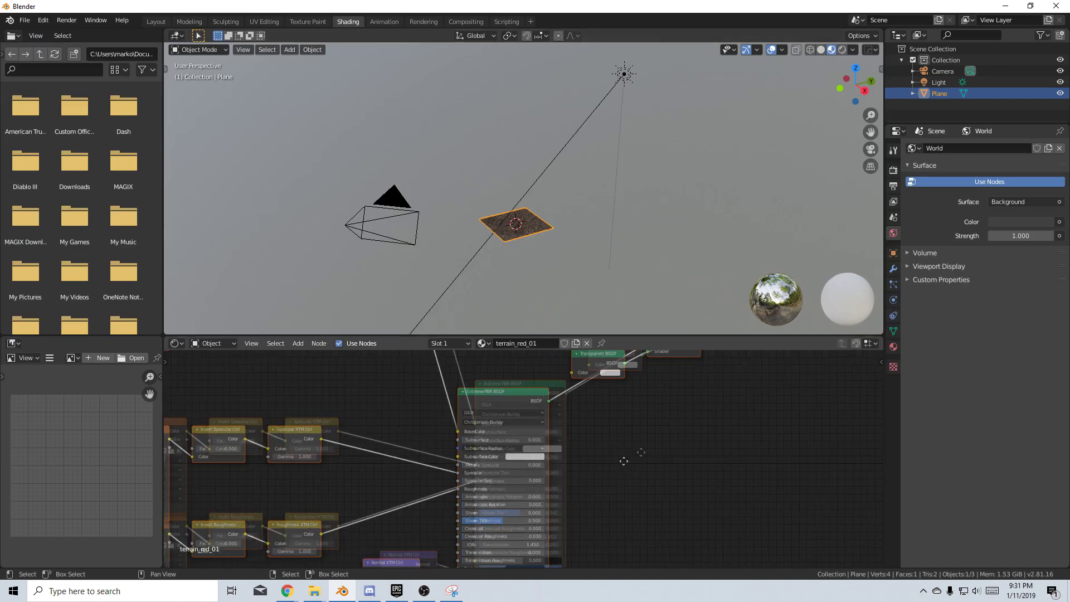
scroll(645, 425, "up", 2)
scroll(645, 425, "down", 3)
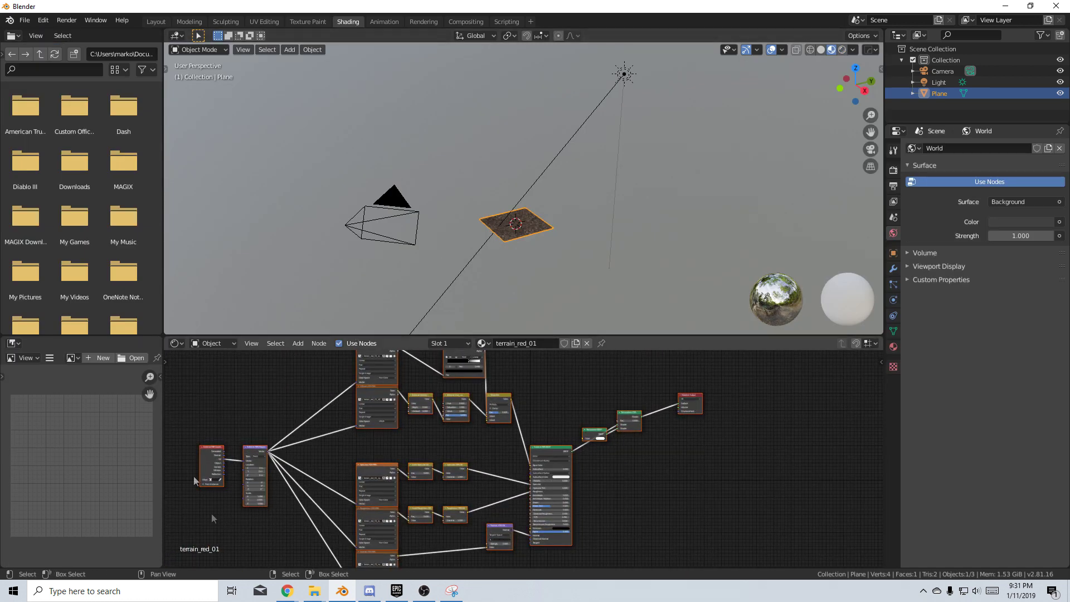
scroll(567, 229, "up", 10)
scroll(568, 251, "down", 3)
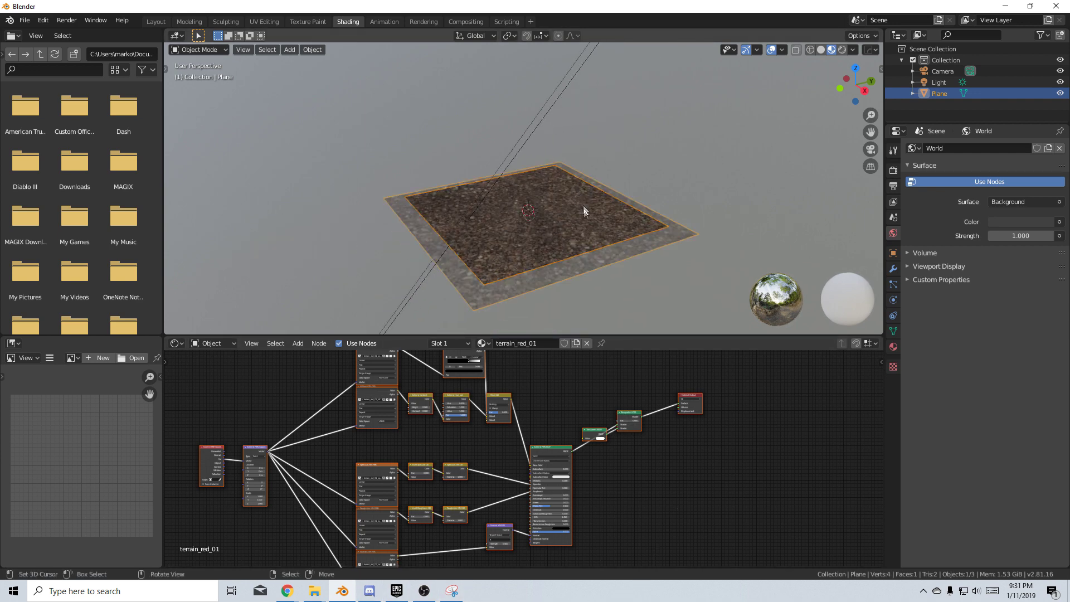
scroll(595, 265, "up", 2)
left_click(156, 21)
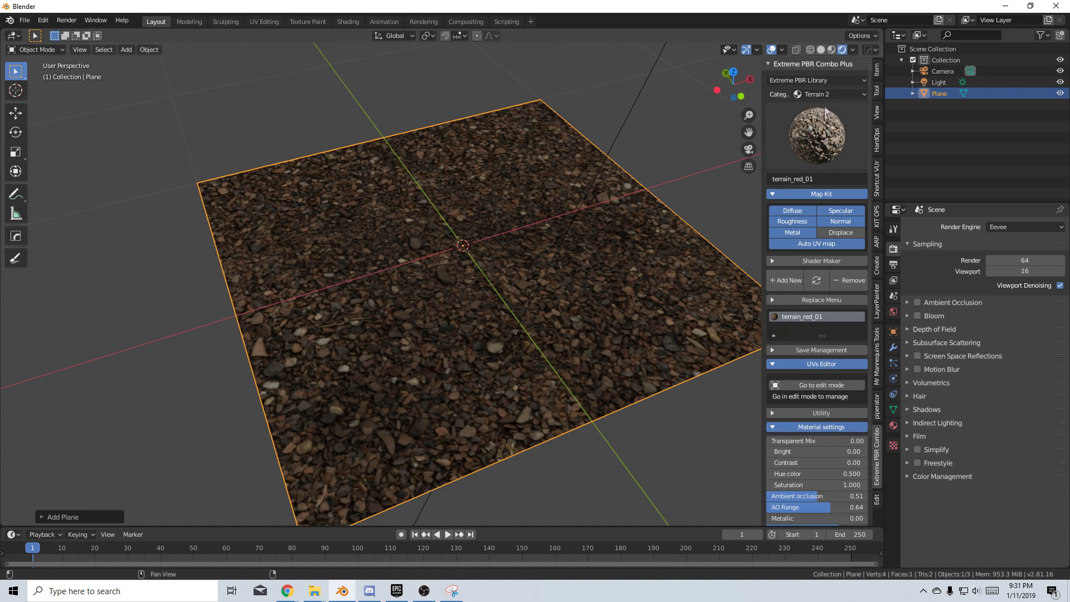
Apply Paving_stone_04 from Paving - Cobblestone to the plane with displacement.
left_click(826, 95)
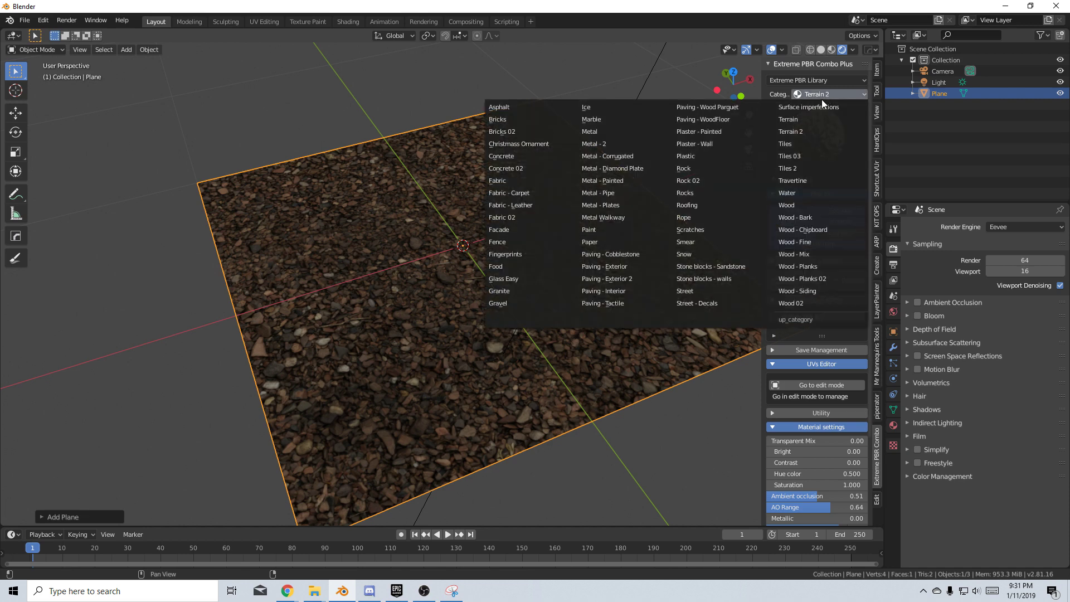
left_click(617, 254)
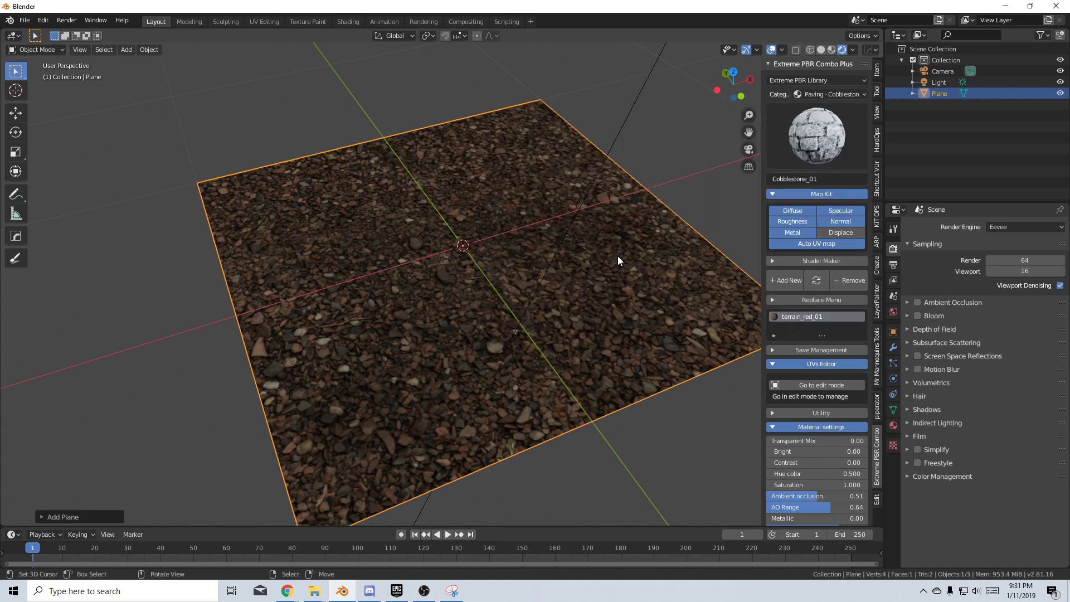
left_click(815, 136)
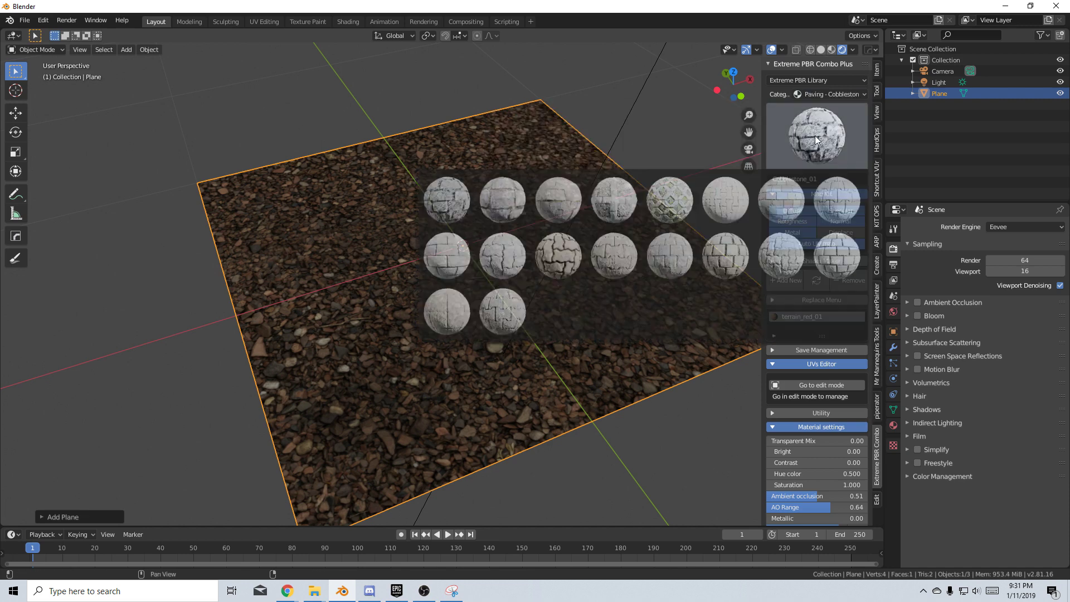
left_click(559, 273)
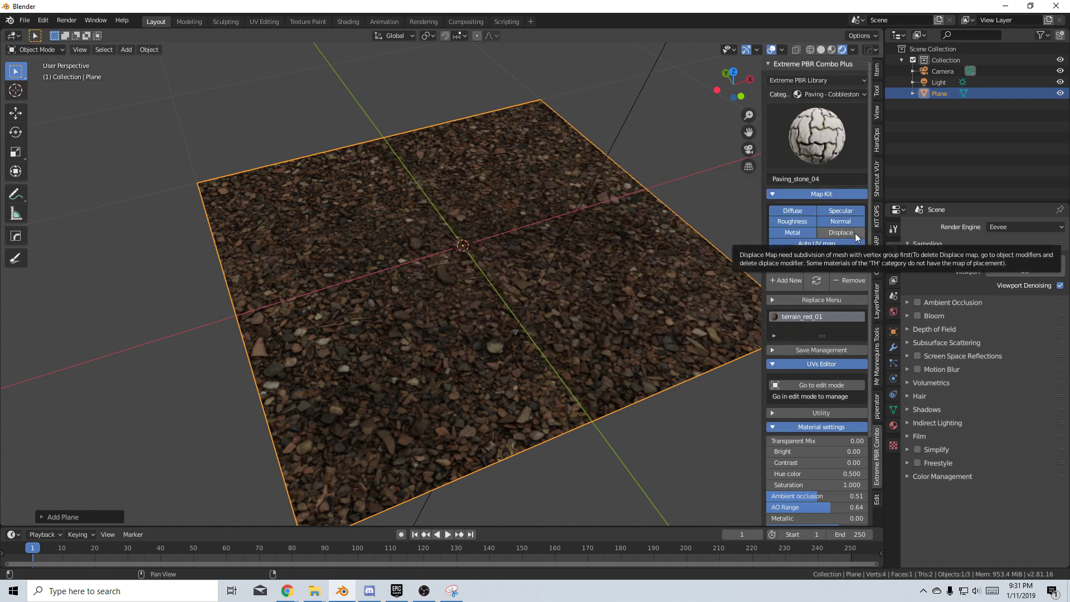
left_click(815, 284)
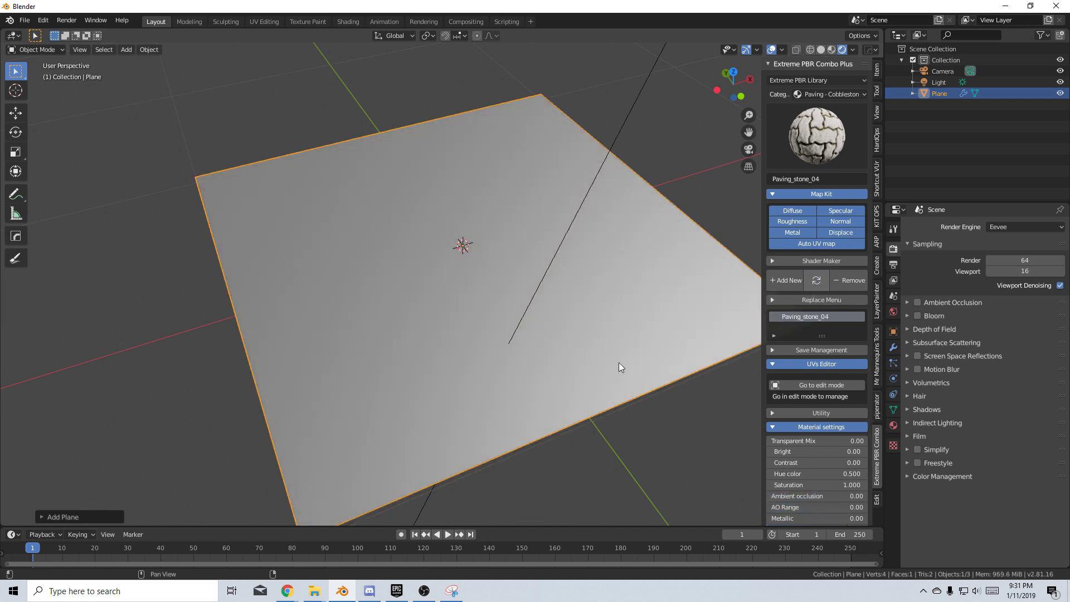
mouse_move(614, 358)
middle_mouse_down()
mouse_move(650, 319)
mouse_move(608, 347)
middle_mouse_up()
Subdivide the plane's mesh four times so the displaced paving stones rise.
key("Tab")
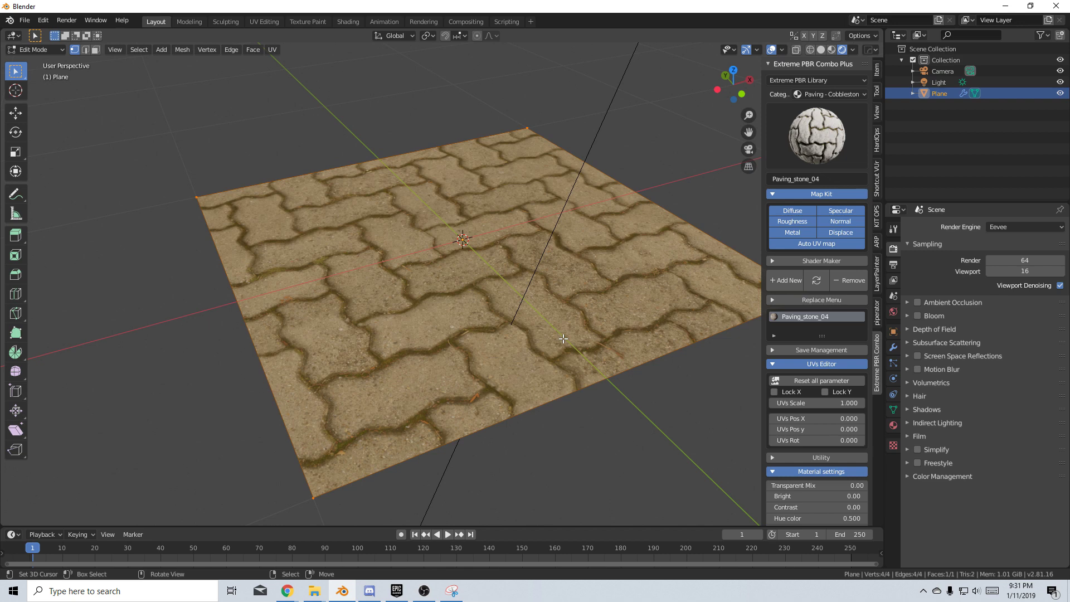
right_click(562, 339)
left_click(551, 273)
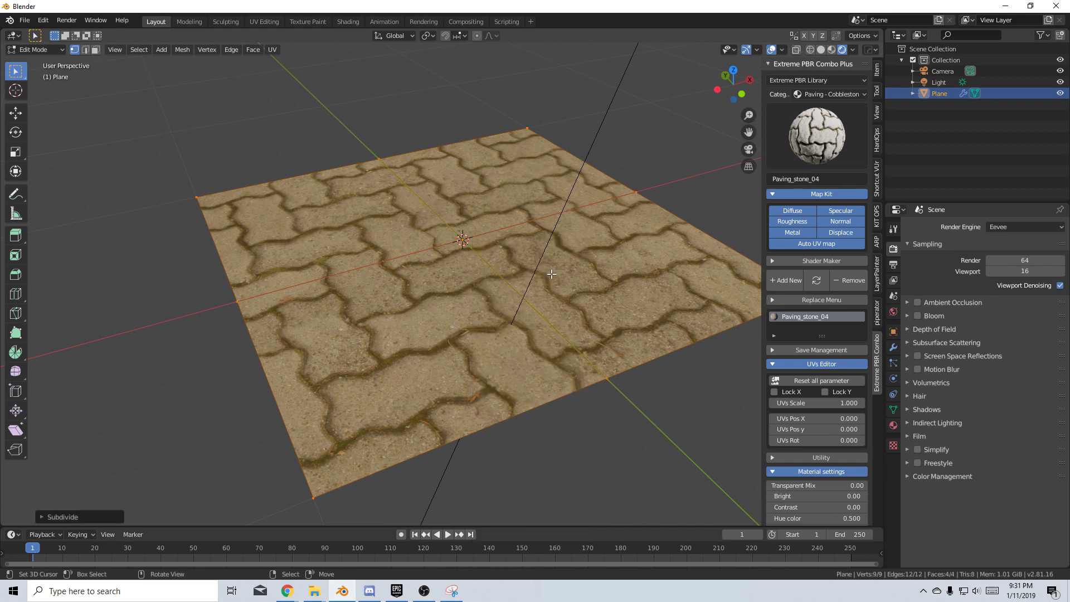
right_click(552, 278)
left_click(551, 275)
right_click(551, 276)
left_click(551, 274)
right_click(552, 275)
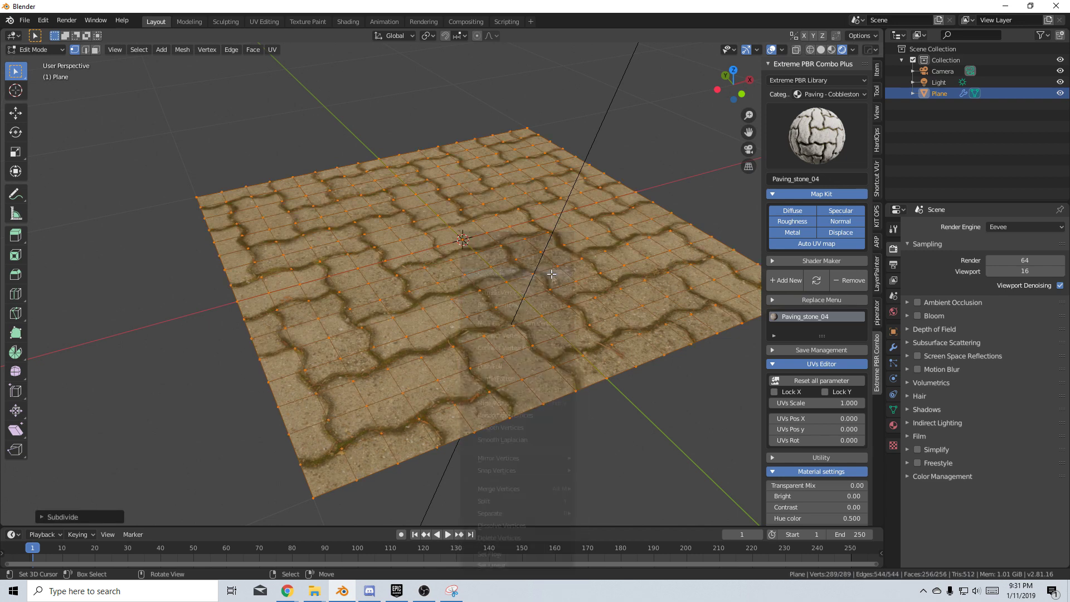
left_click(552, 274)
key("Tab")
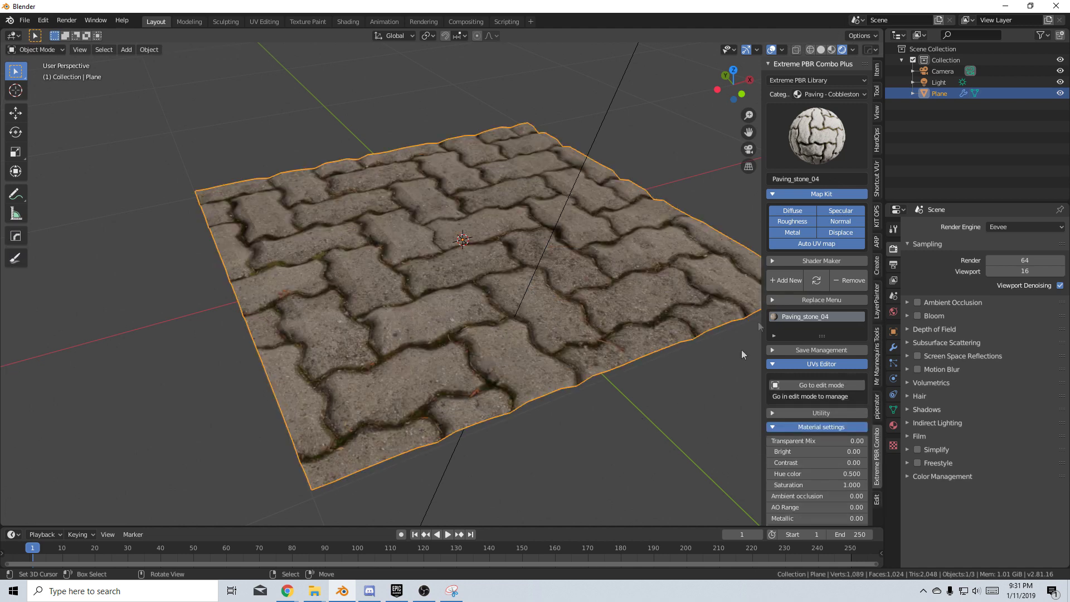
scroll(802, 376, "down", 2)
mouse_move(777, 429)
left_mouse_down()
mouse_move(823, 429)
mouse_move(780, 440)
mouse_move(800, 439)
left_mouse_up()
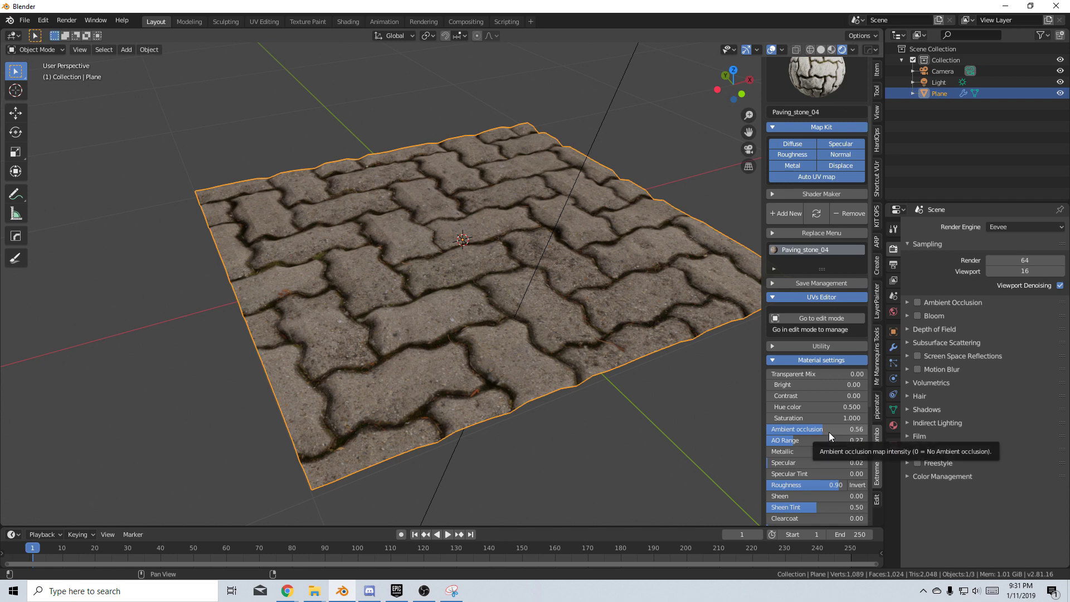
scroll(828, 433, "down", 4)
scroll(822, 382, "down", 1)
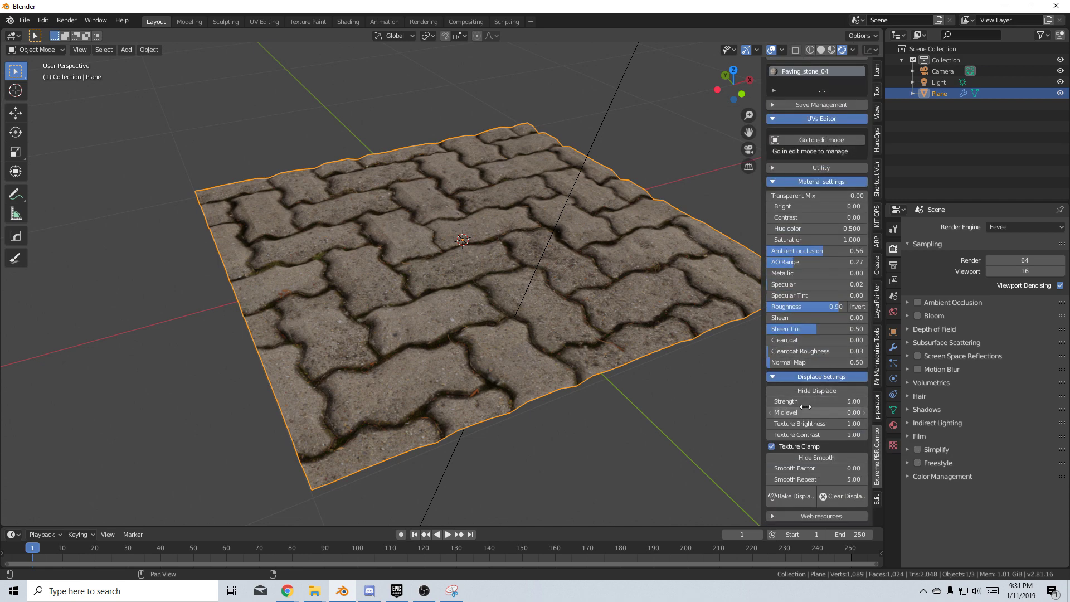
Tune the paving's displacement strength and lower its texture brightness.
mouse_move(806, 402)
left_mouse_down()
mouse_move(861, 402)
mouse_move(819, 403)
left_mouse_up()
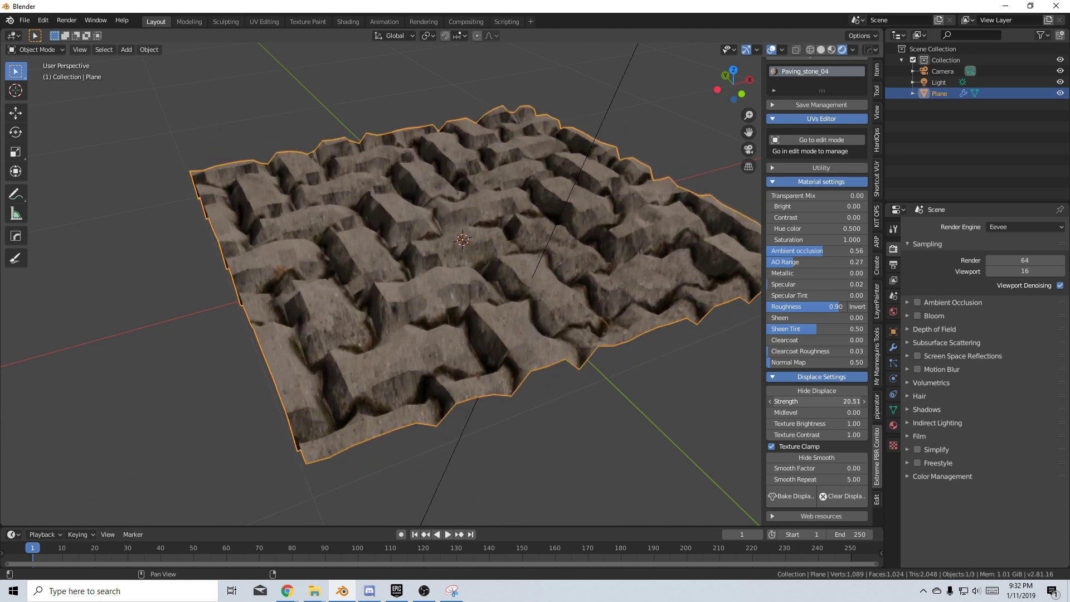
mouse_move(819, 403)
left_mouse_down()
mouse_move(803, 401)
mouse_move(836, 424)
left_mouse_up()
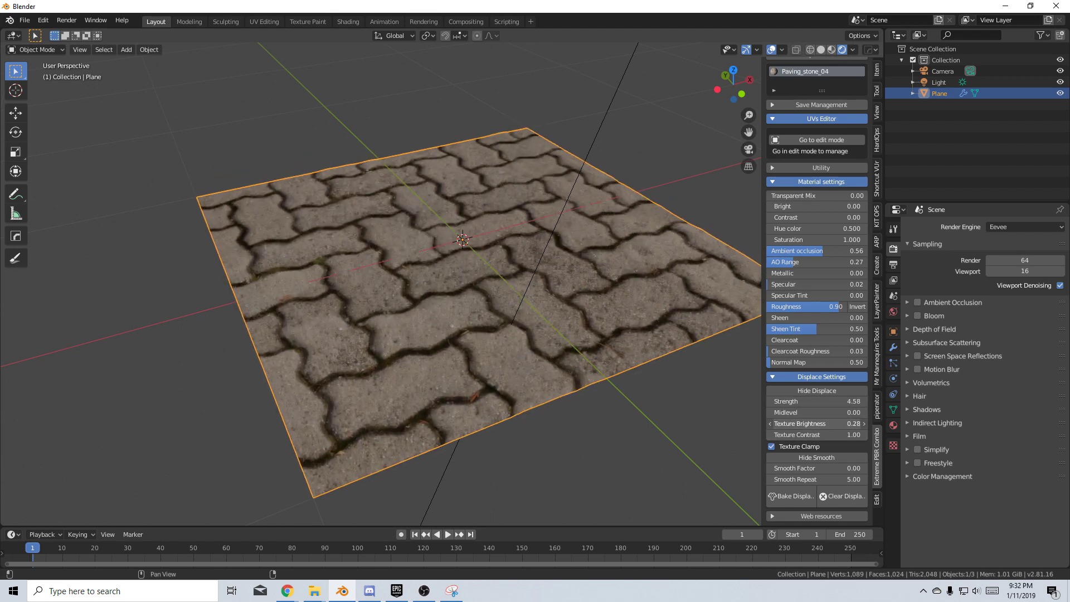
mouse_move(835, 424)
left_mouse_down()
mouse_move(785, 424)
mouse_move(820, 424)
mouse_move(810, 435)
left_mouse_up()
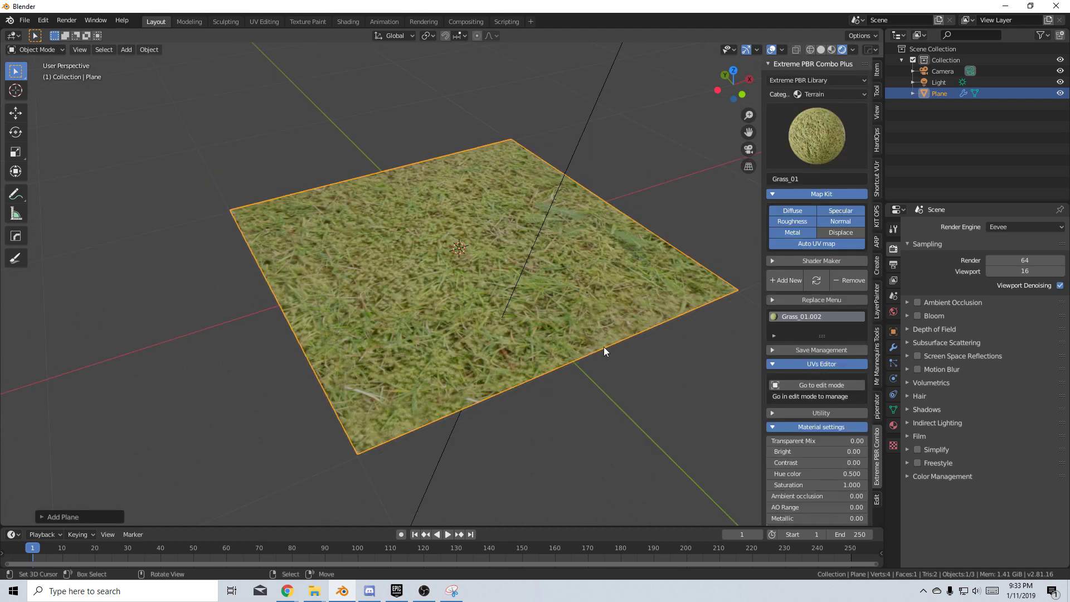
Set the grass plane's UV scale to 10 for a finer-tiled lawn.
key("Tab")
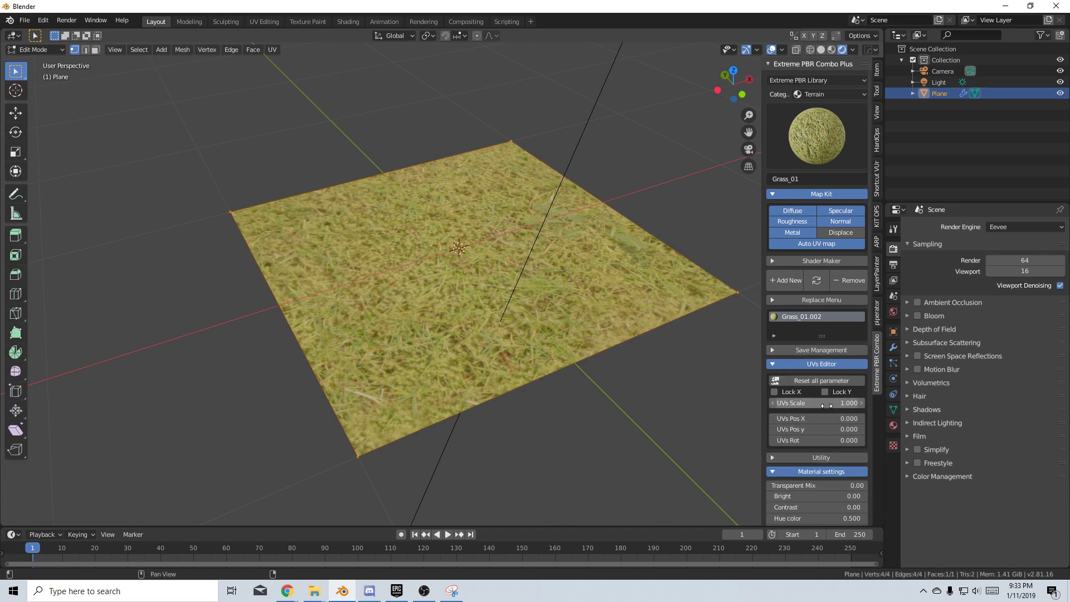
left_click(828, 404)
type("10")
key("Return")
key("Tab")
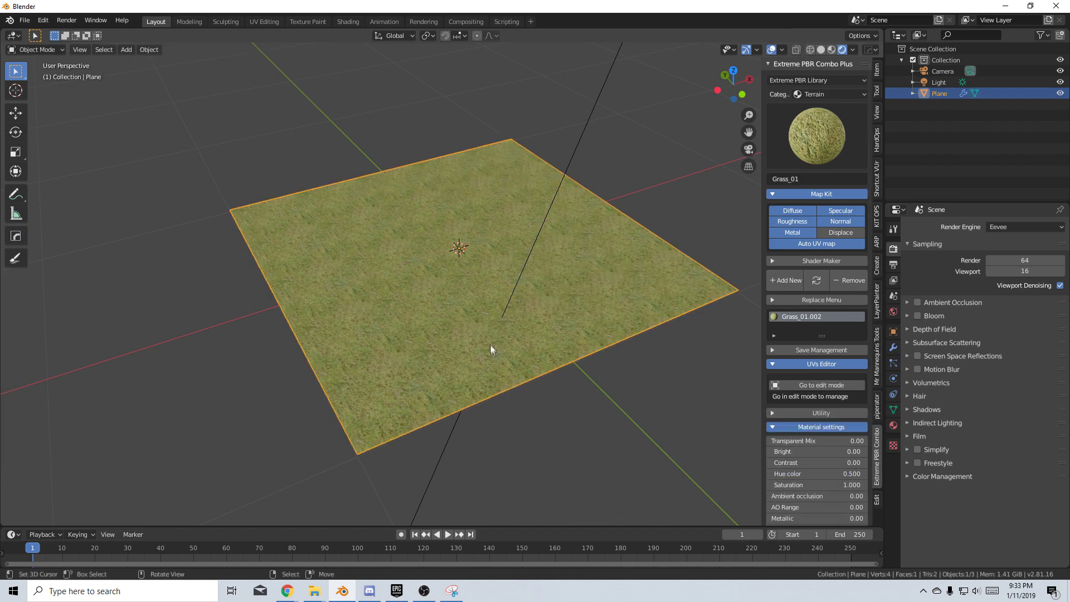
middle_click_drag(490, 351, 541, 358)
scroll(542, 358, "down", 1)
scroll(541, 359, "down", 3)
scroll(540, 367, "up", 3)
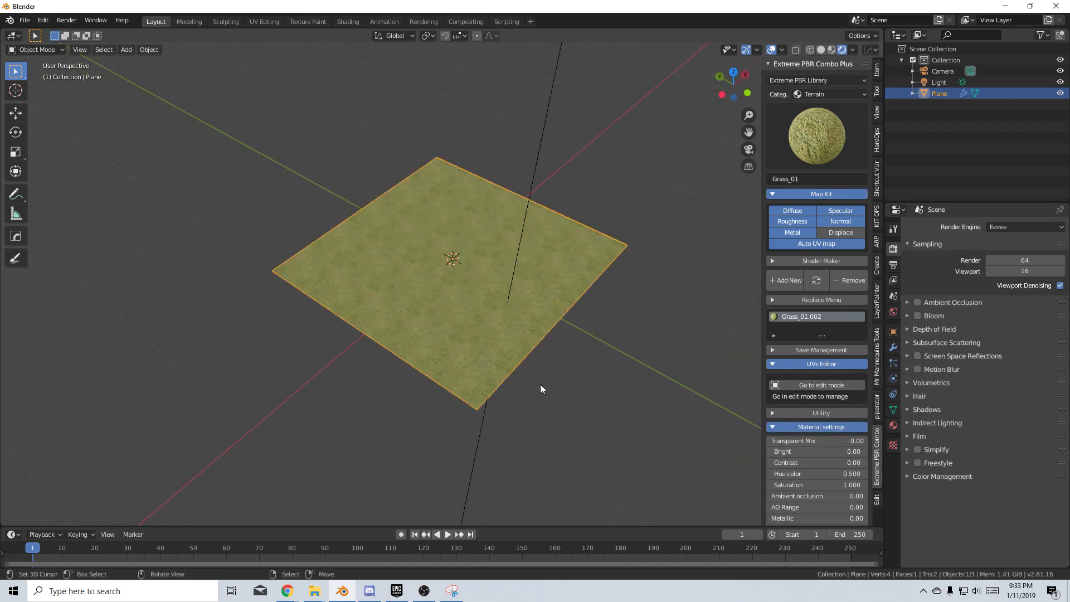
scroll(541, 367, "up", 5)
scroll(541, 357, "down", 2)
scroll(562, 328, "down", 2)
scroll(576, 272, "down", 2)
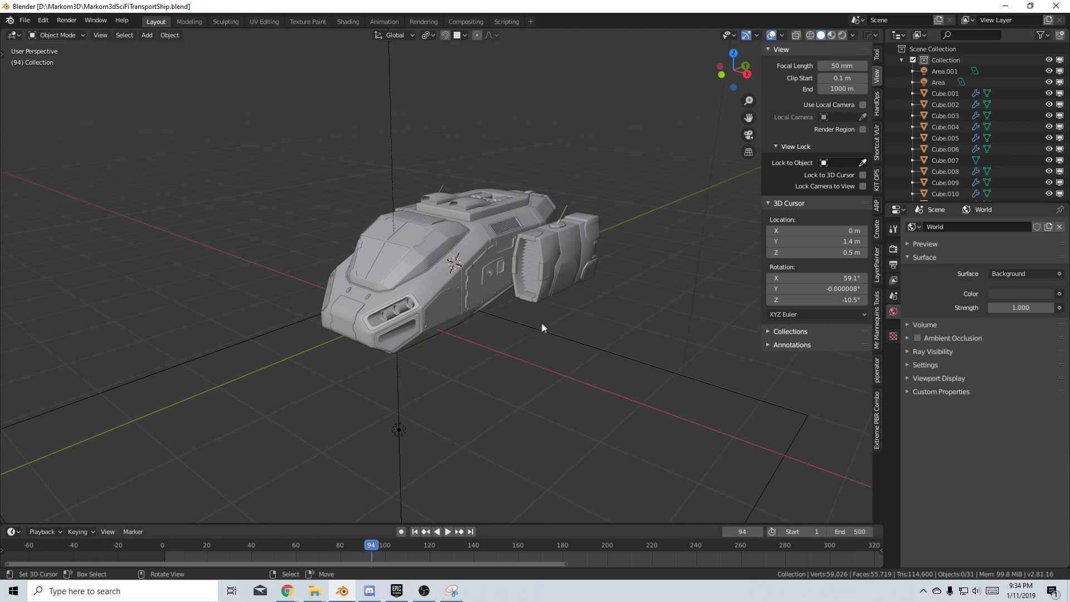
On the ship scene, choose Metal02 from the Metal category and show its Map Kit options.
middle_click_drag(535, 326, 524, 328)
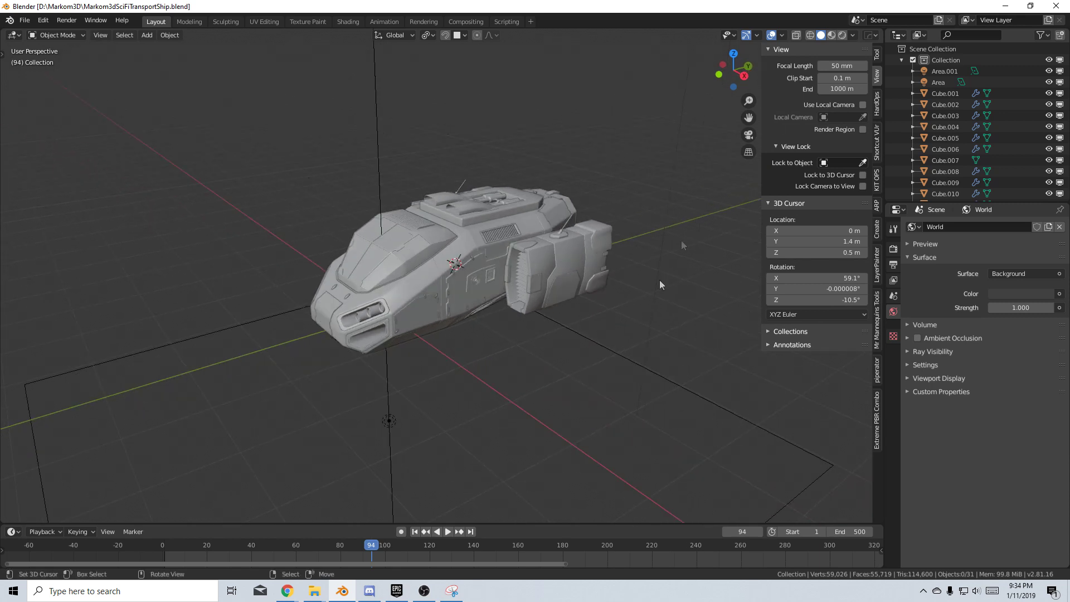
left_click(877, 424)
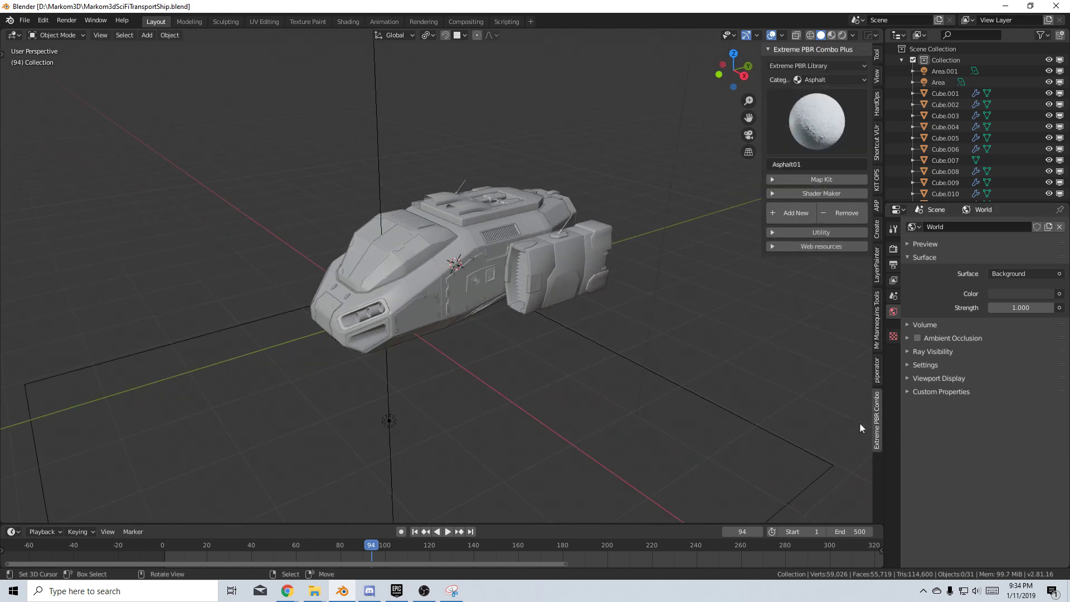
scroll(617, 436, "up", 2)
scroll(658, 390, "up", 2)
left_click(836, 81)
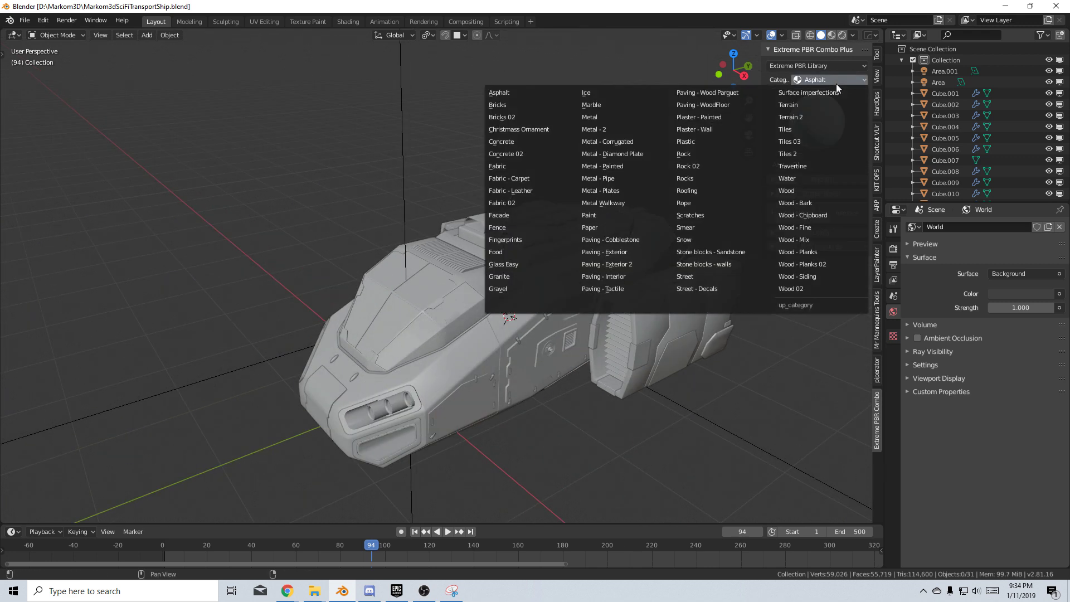
left_click(621, 117)
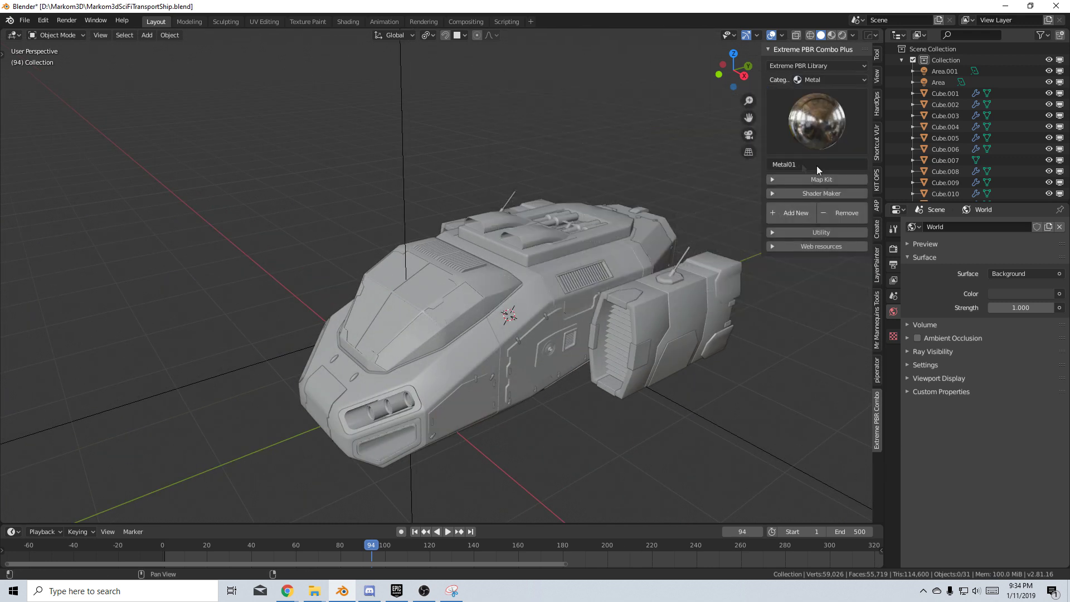
left_click(821, 121)
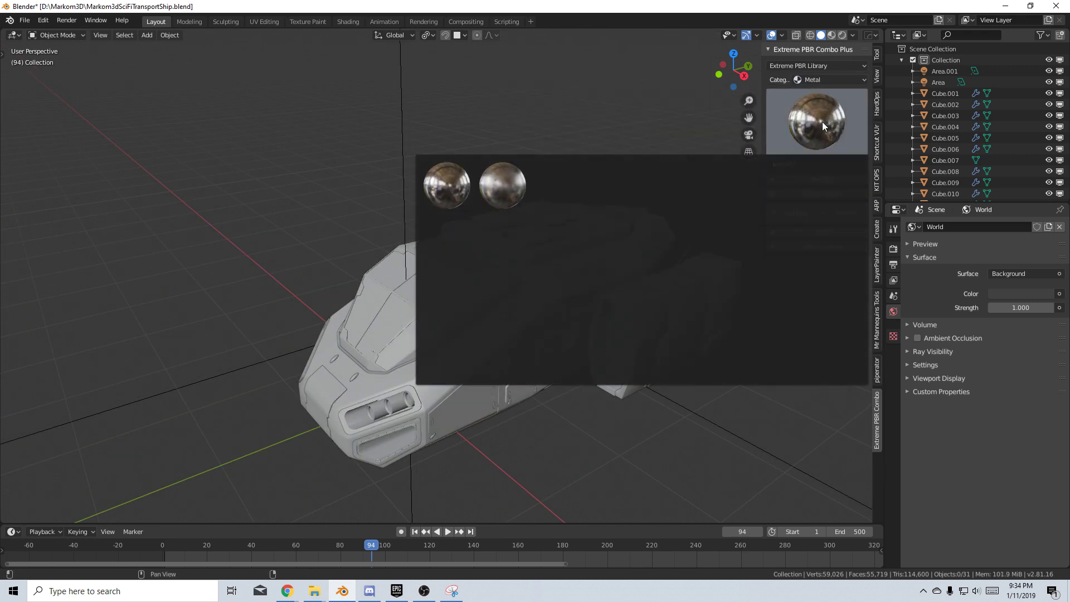
left_click(519, 185)
left_click(773, 179)
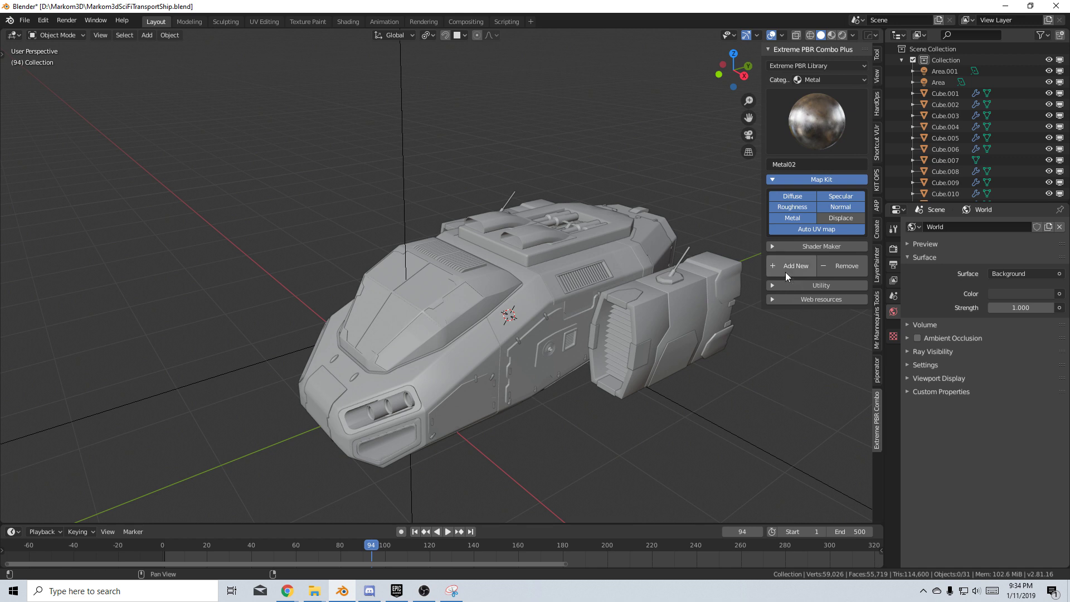
Give the ship's main hull Metal02, removing the default material slots, in rendered shading.
left_click(474, 394)
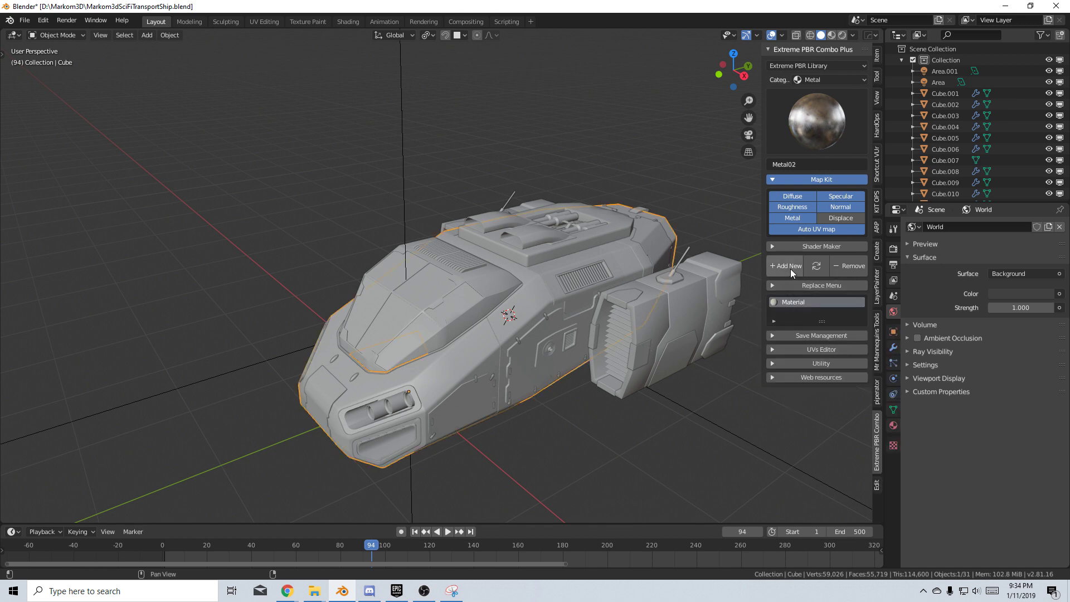
left_click(790, 267)
left_click(796, 301)
left_click(848, 264)
left_click(842, 36)
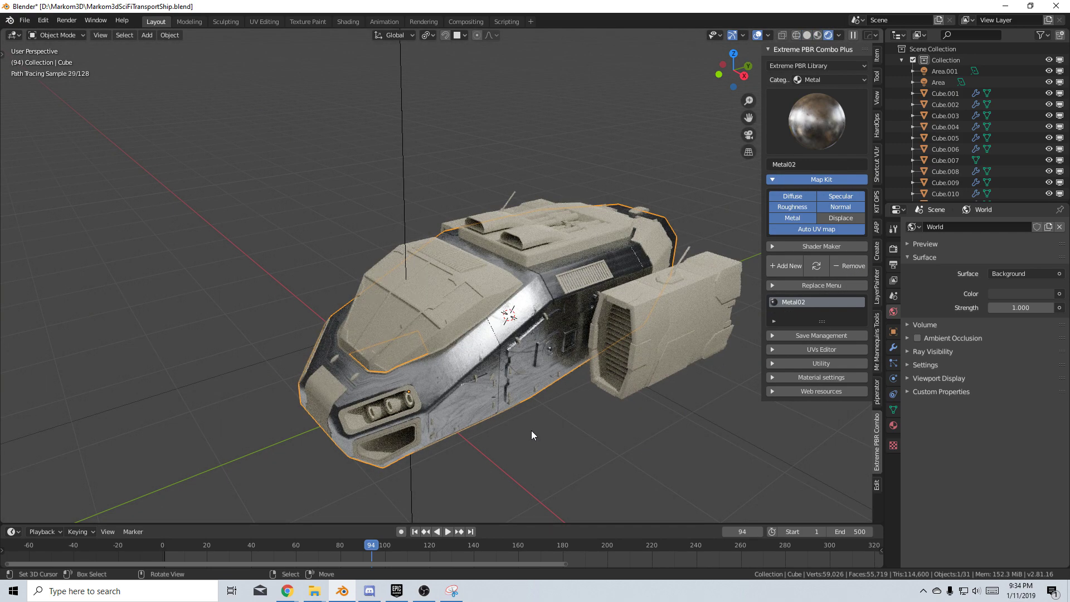
scroll(531, 430, "up", 2)
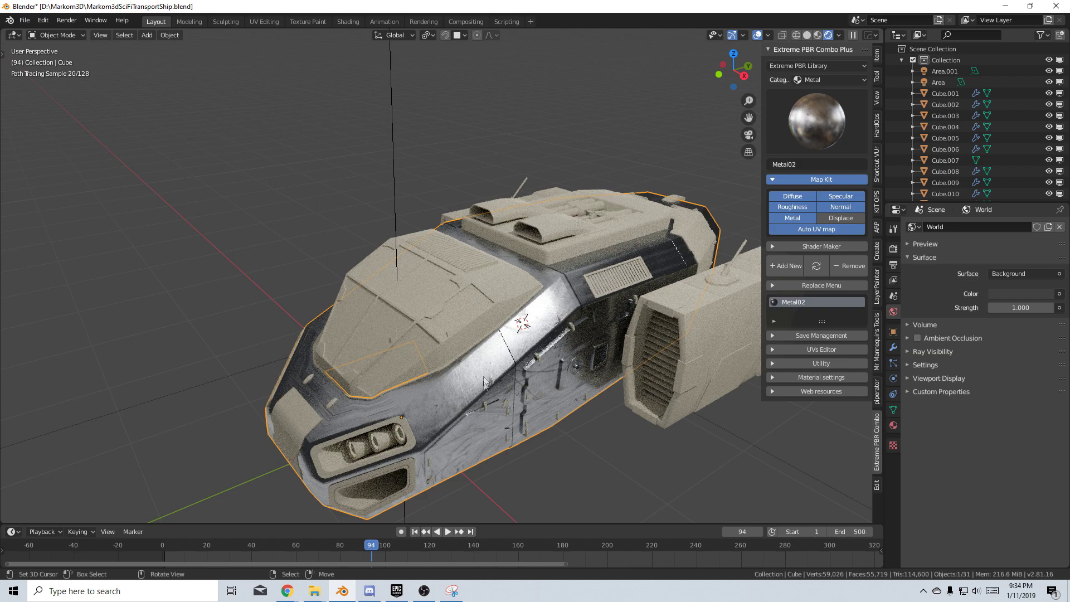
Unwrap the hull with Smart UV Project so the metal texture fits.
key("Tab")
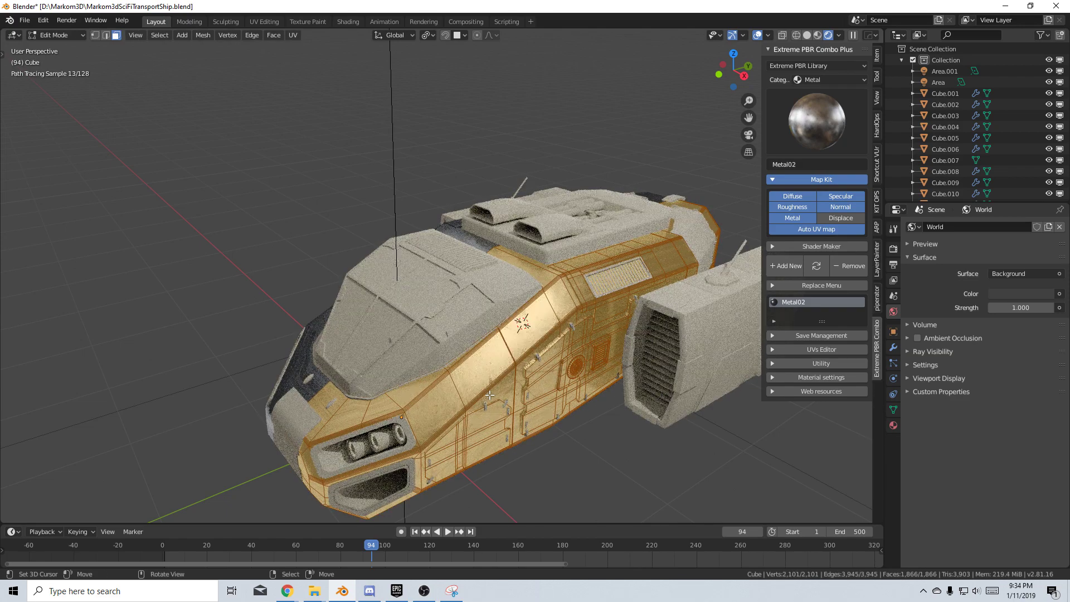
key("u")
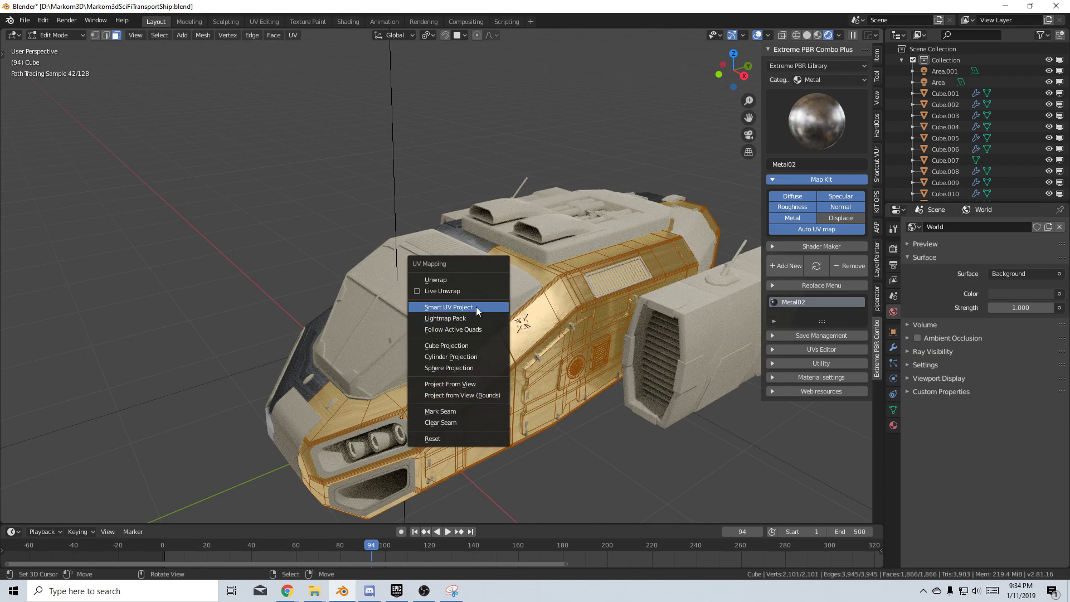
left_click(480, 307)
left_click(506, 393)
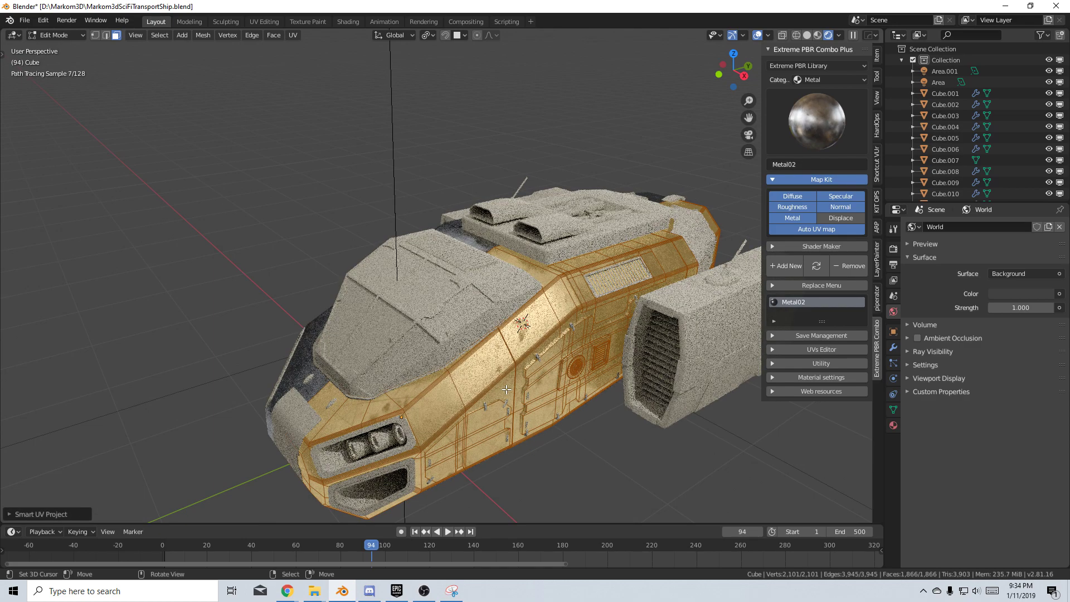
key("Tab")
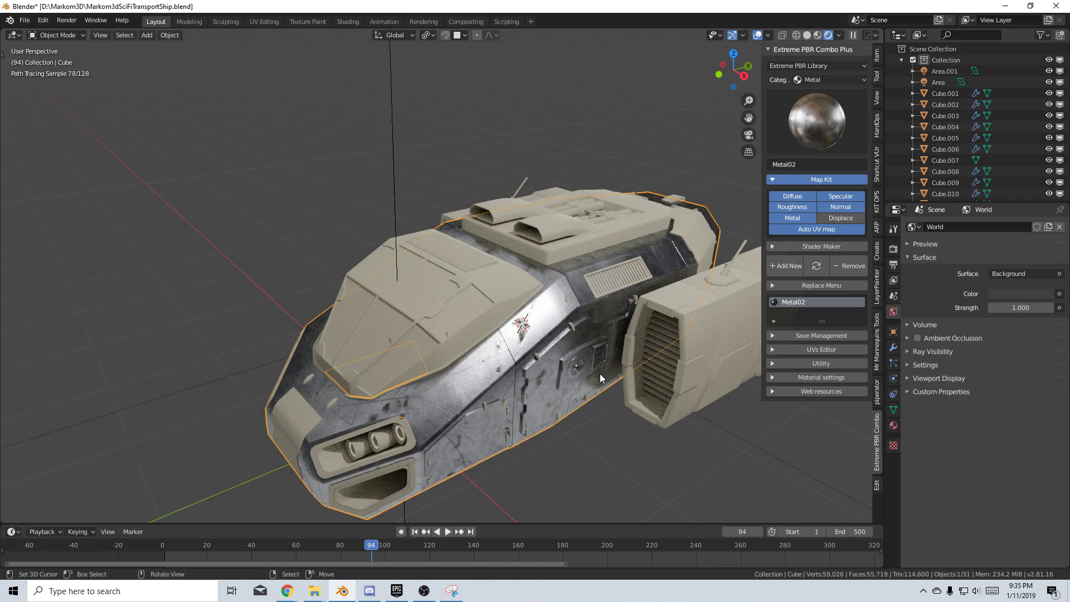
middle_click_drag(600, 383, 517, 389)
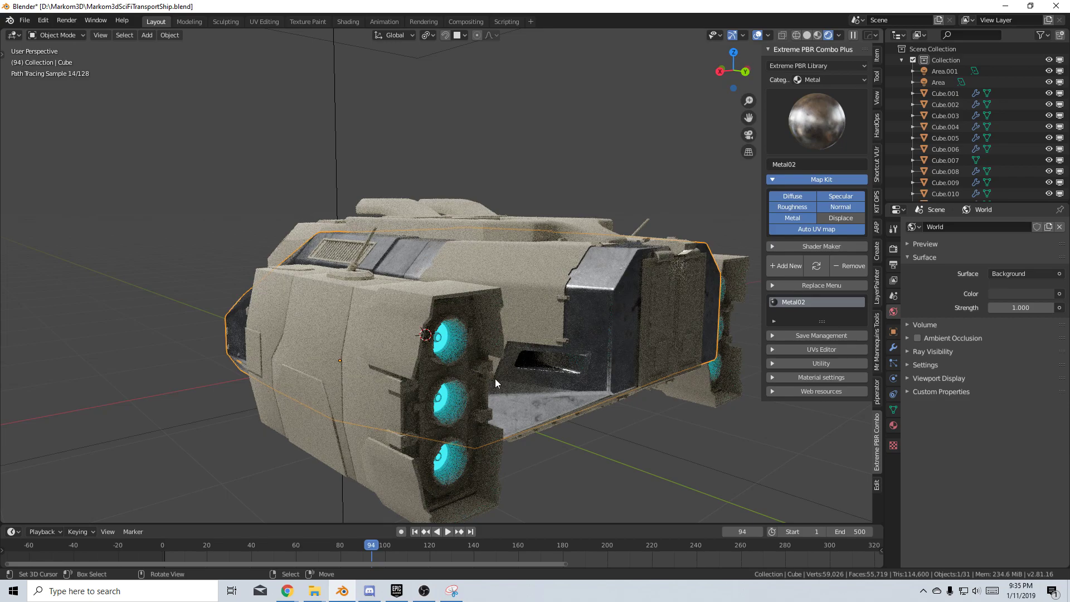
Unwrap the rear door panel with Smart UV Project.
middle_click_drag(562, 409, 559, 407)
left_click(619, 319)
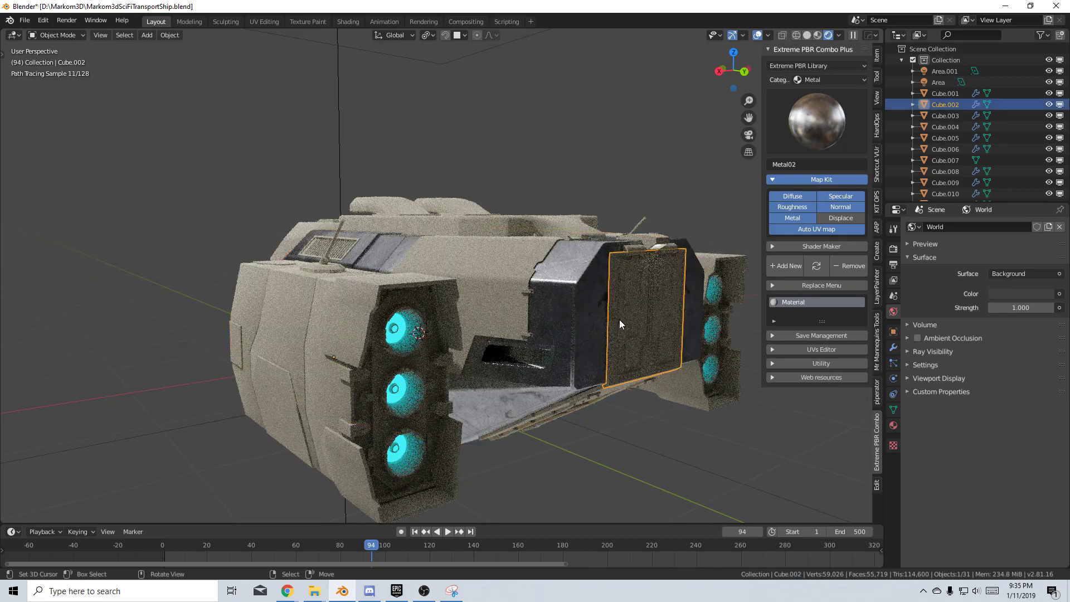
key("Tab")
key("u")
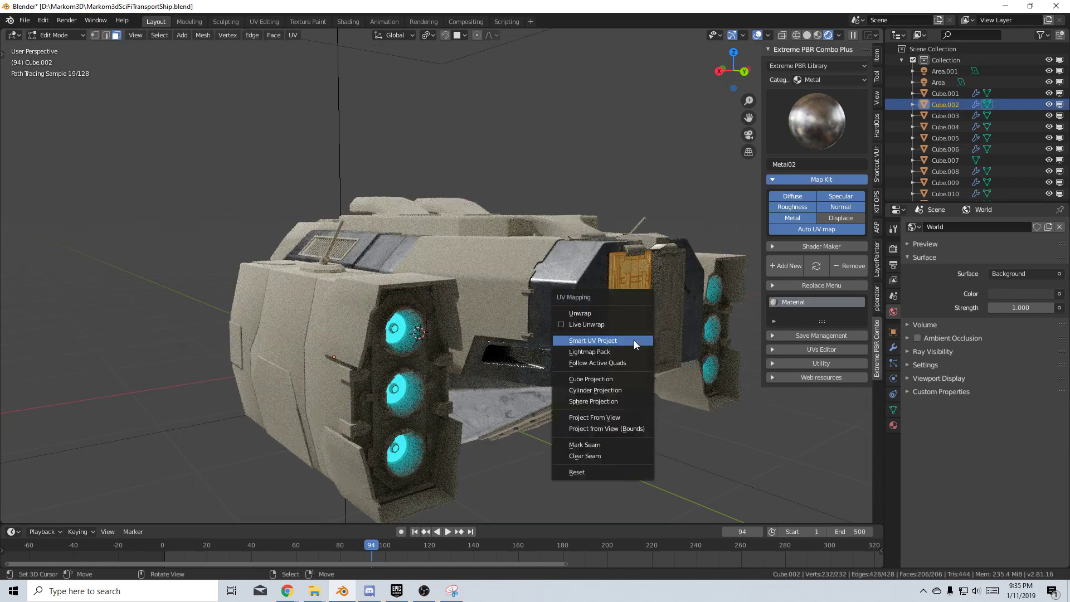
left_click(634, 341)
left_click(636, 419)
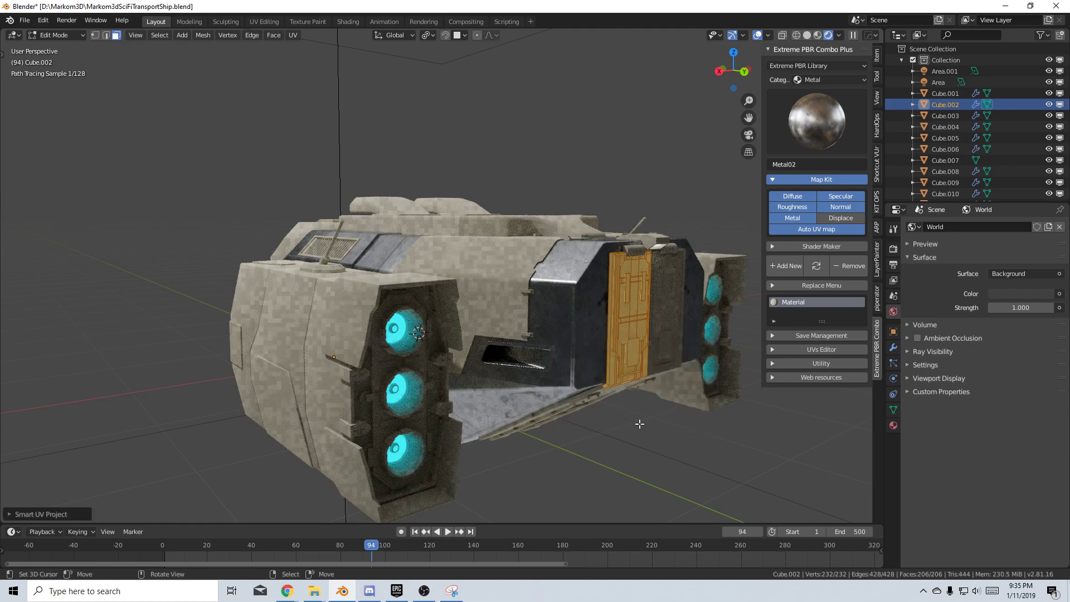
key("Tab")
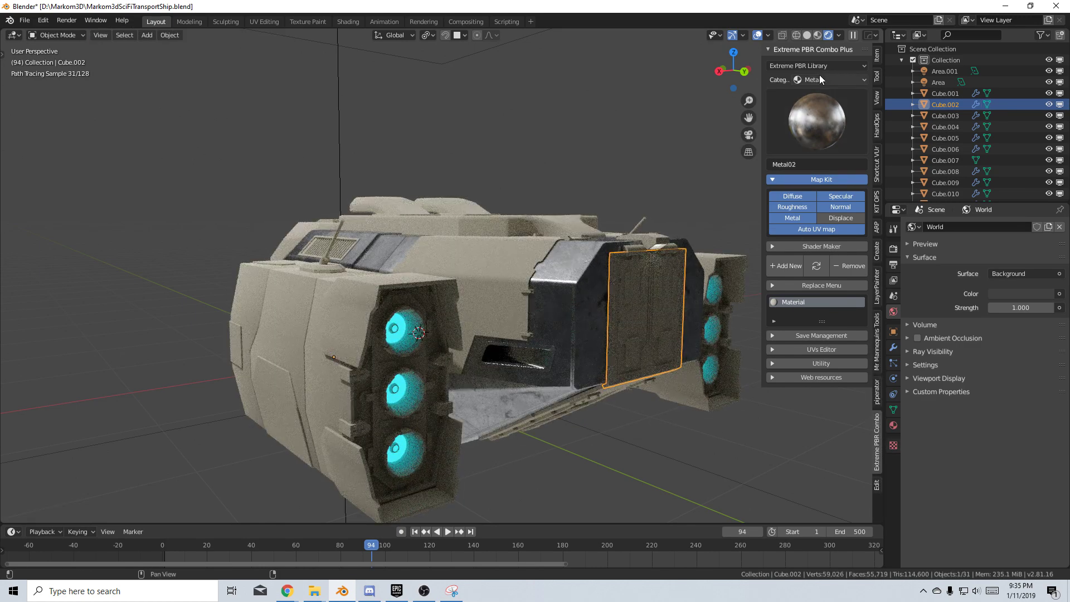
Choose Metal21 from the metal thumbnail grid.
left_click(817, 109)
left_click(687, 293)
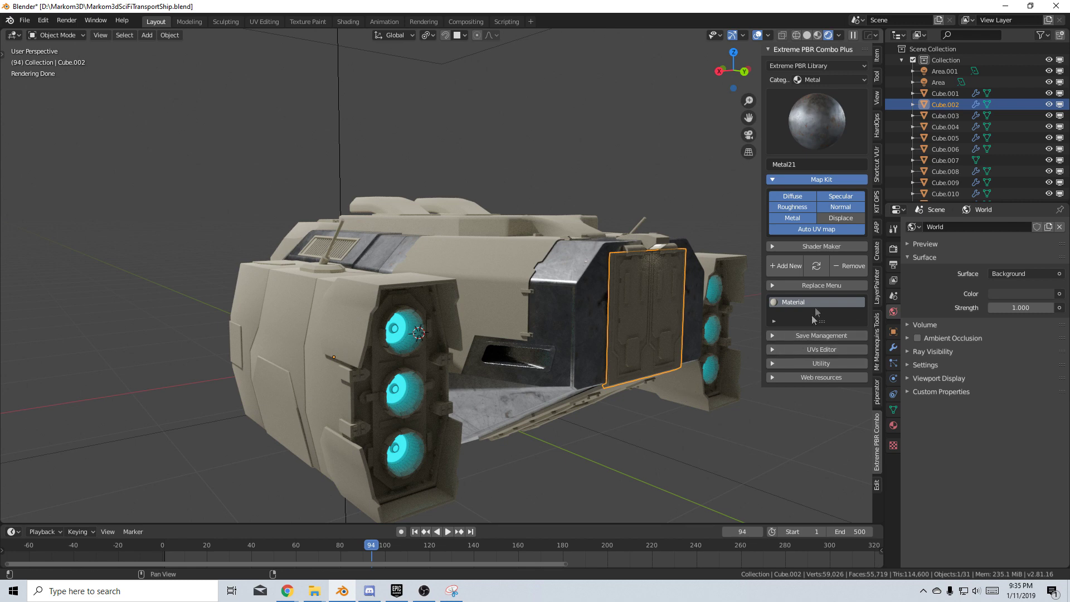
Replace the ship's material with rusty Metal21 and Smart UV Project another hull part.
left_click(817, 265)
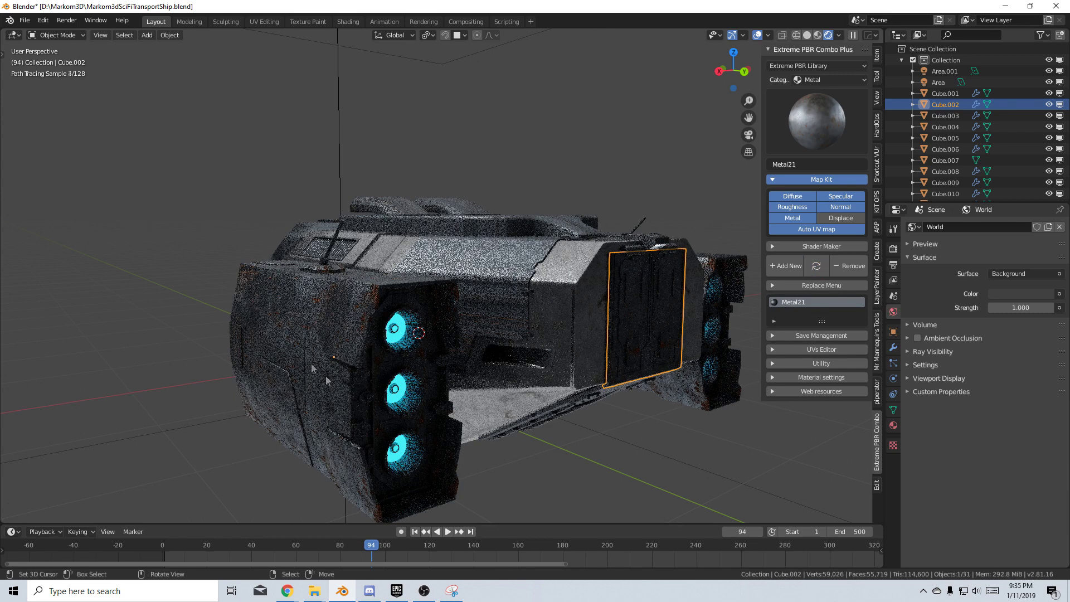
left_click(512, 311)
key("Tab")
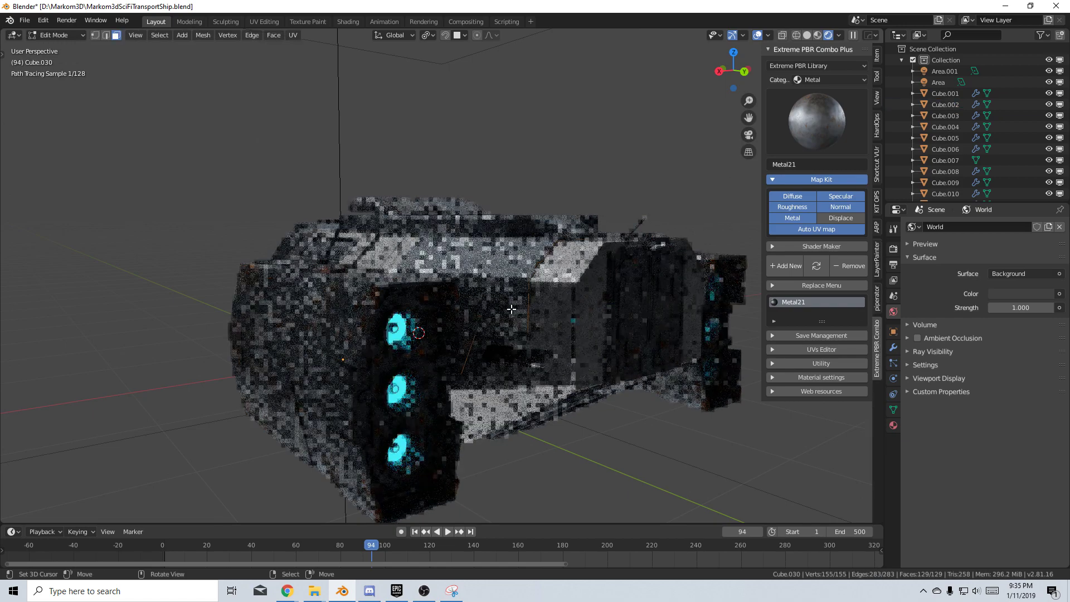
key("u")
left_click(511, 308)
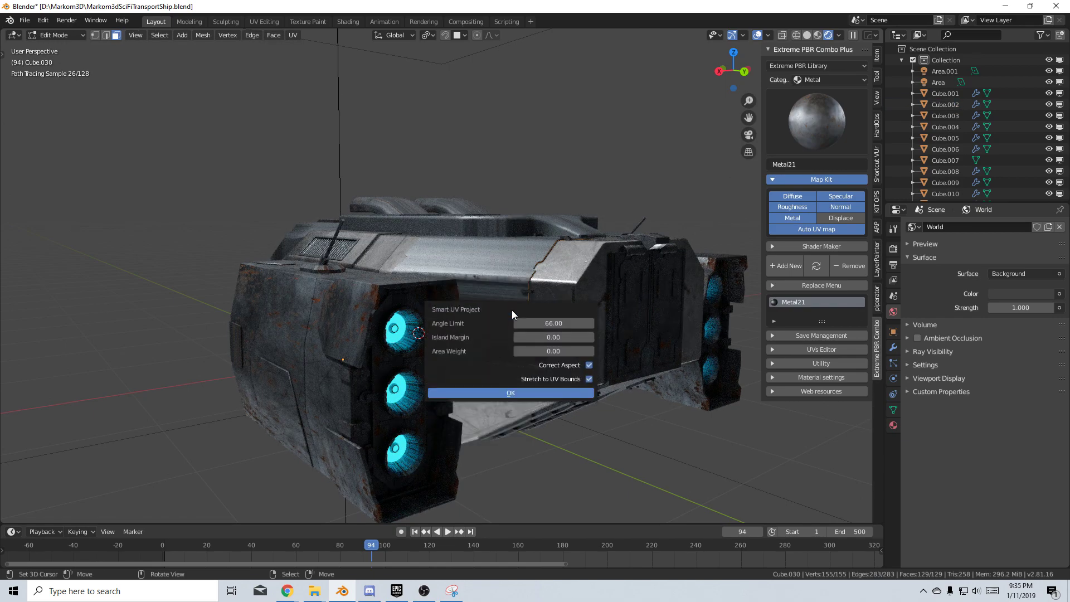
left_click(544, 390)
key("Tab")
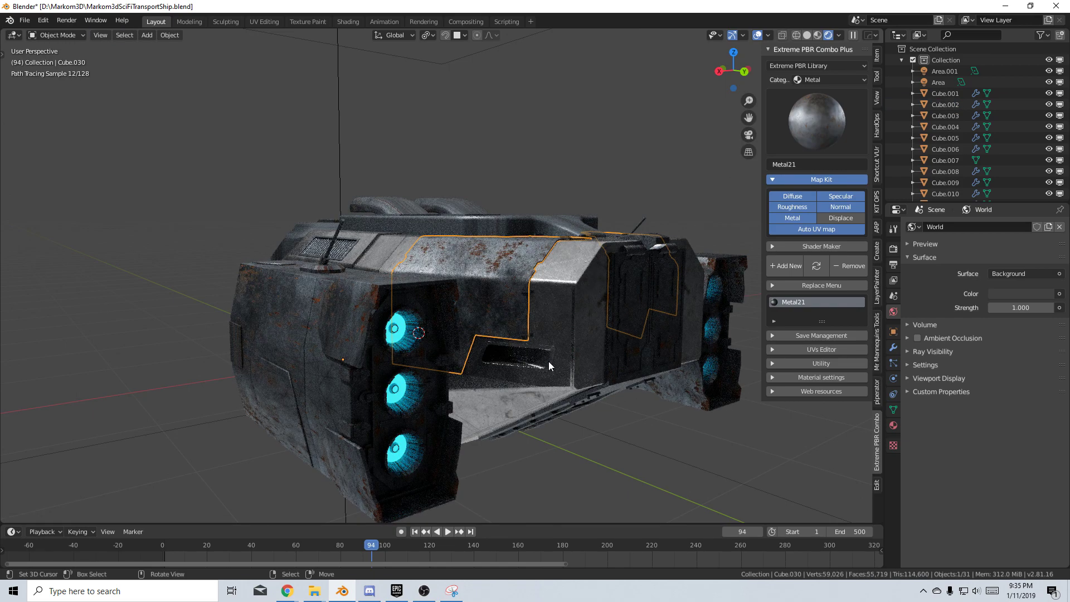
Smart UV Project all faces of the top deck part.
middle_click_drag(546, 383, 408, 277)
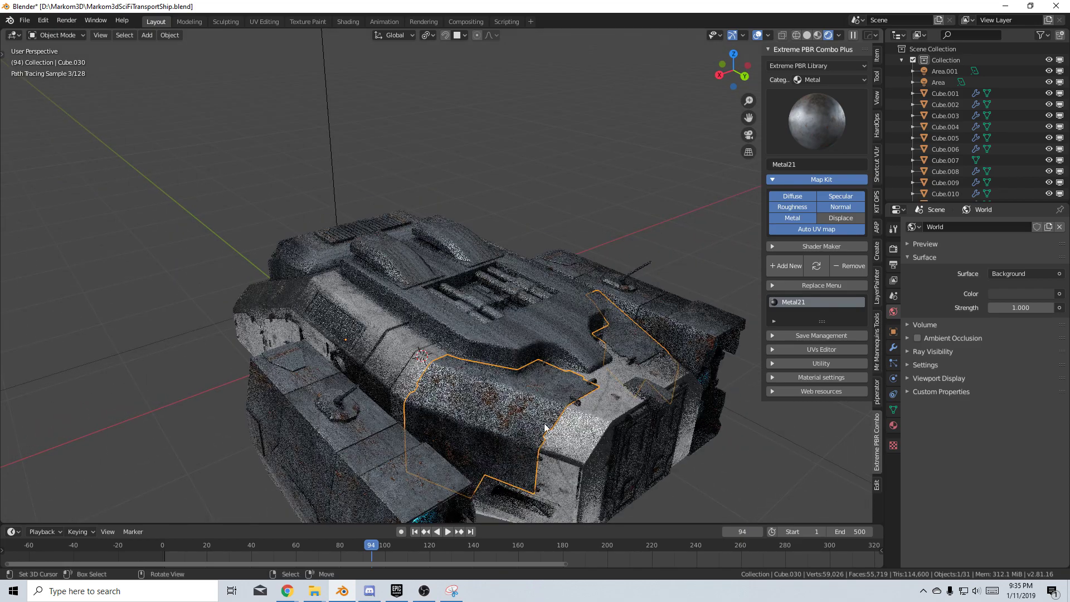
left_click(407, 276)
key("Tab")
left_click(409, 268)
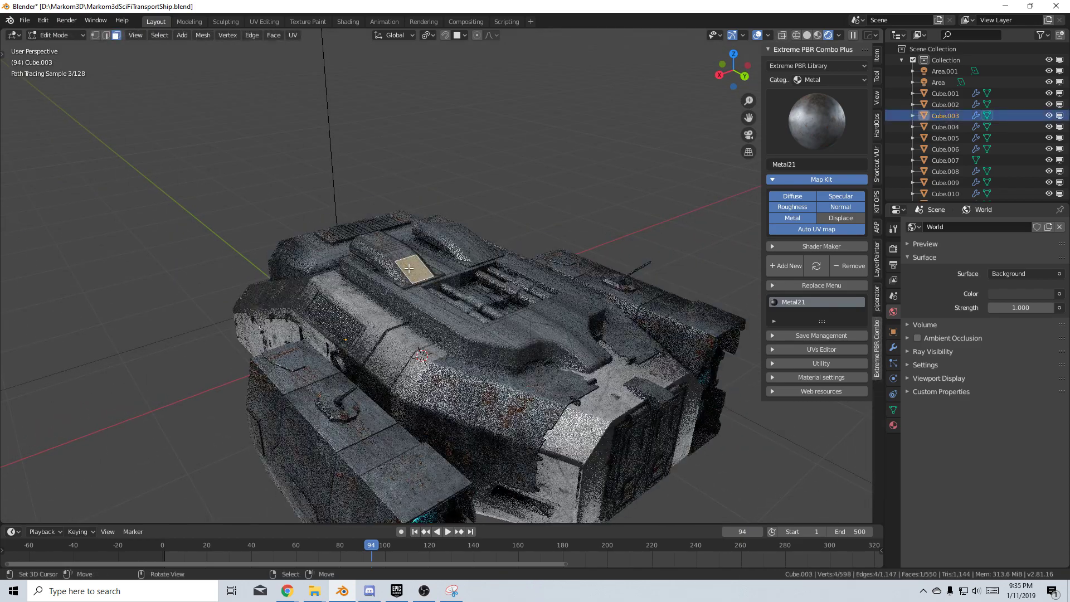
key("a")
key("u")
left_click(409, 268)
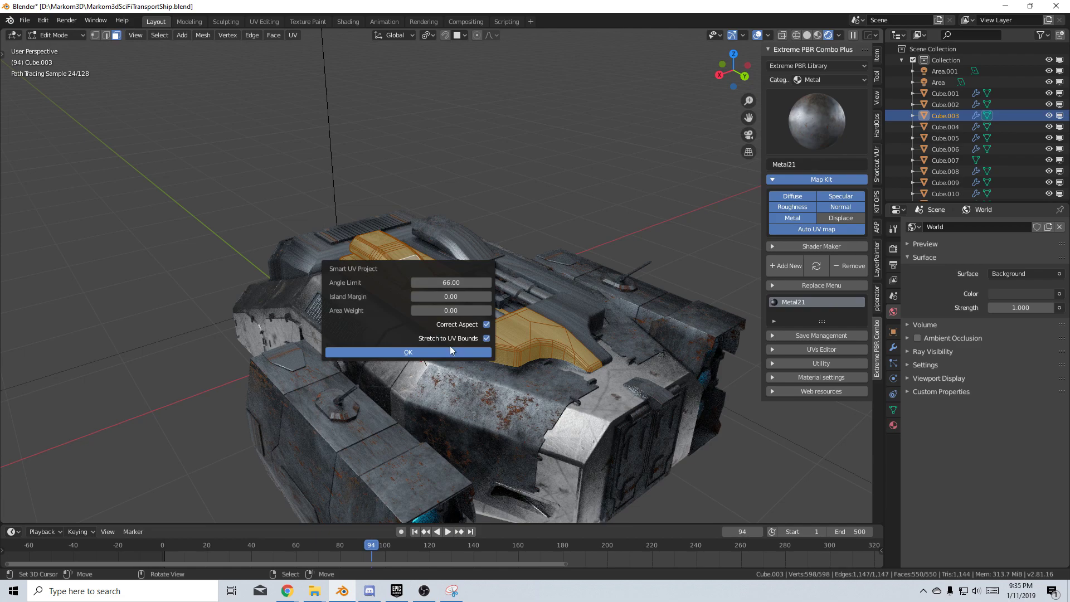
left_click(426, 352)
middle_click_drag(428, 353, 452, 355)
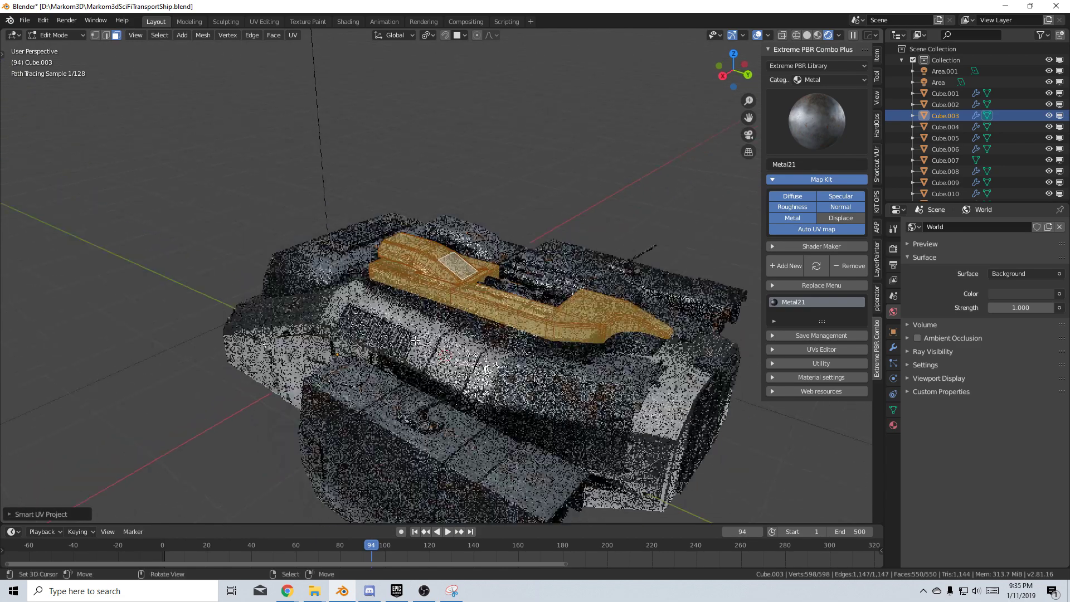
key("Tab")
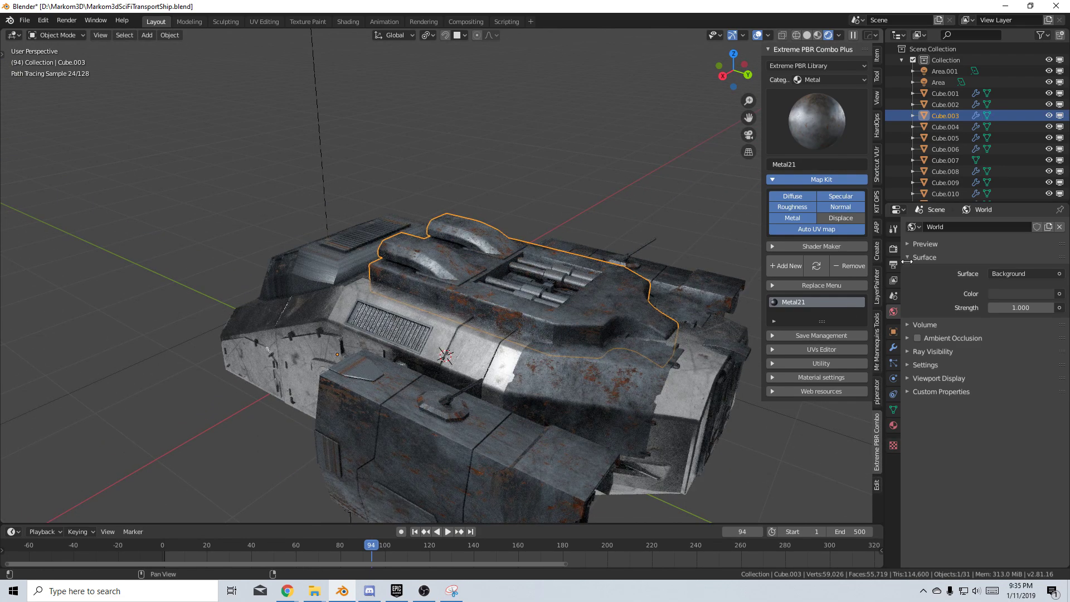
Set the render engine to Eevee in the Render properties.
left_click(893, 248)
left_click(1007, 227)
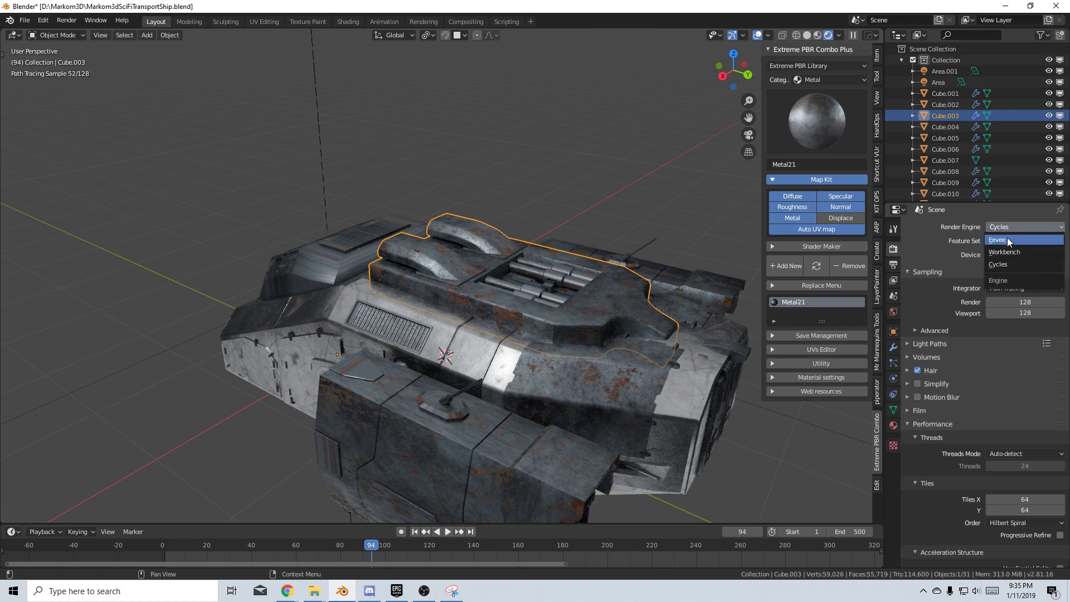
left_click(1008, 239)
Smart UV Project the ship's windshield.
mouse_move(482, 395)
middle_mouse_down()
mouse_move(569, 380)
mouse_move(464, 329)
middle_mouse_up()
left_click(464, 329)
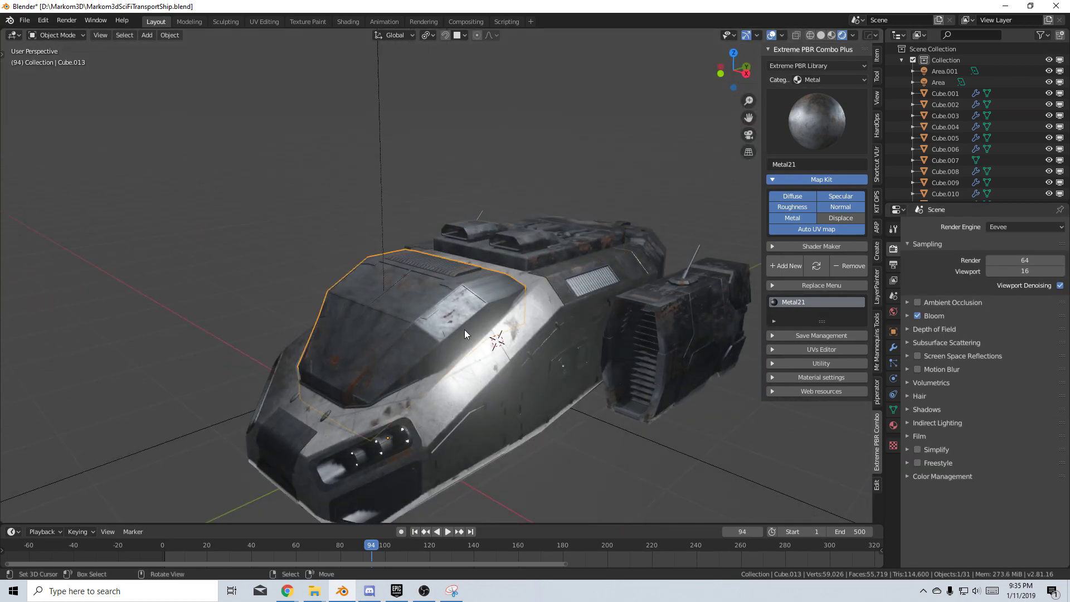
key("Tab")
key("u")
left_click(464, 334)
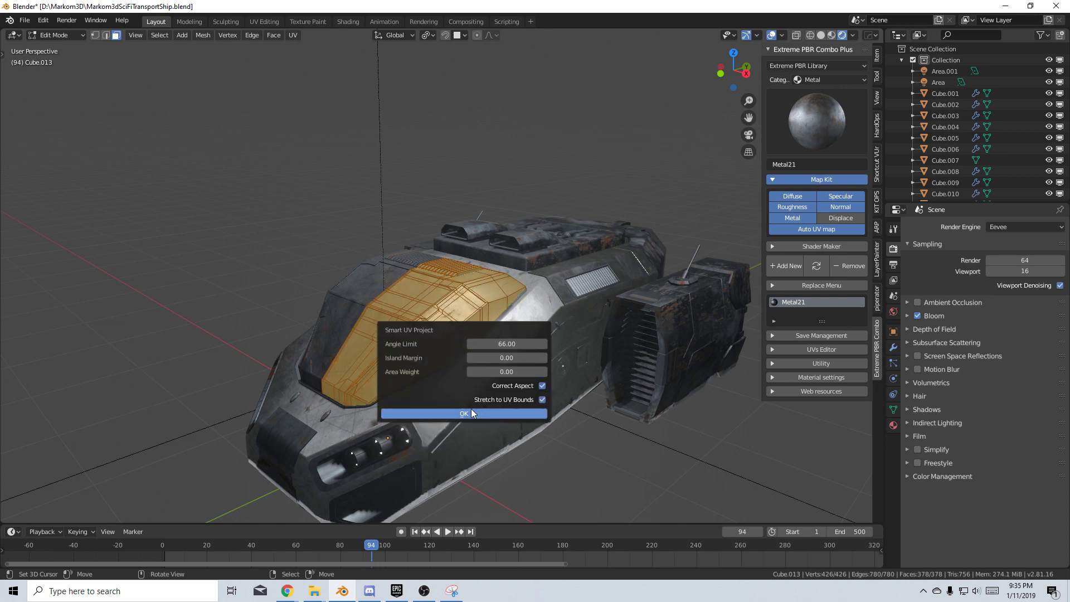
left_click(468, 414)
key("Tab")
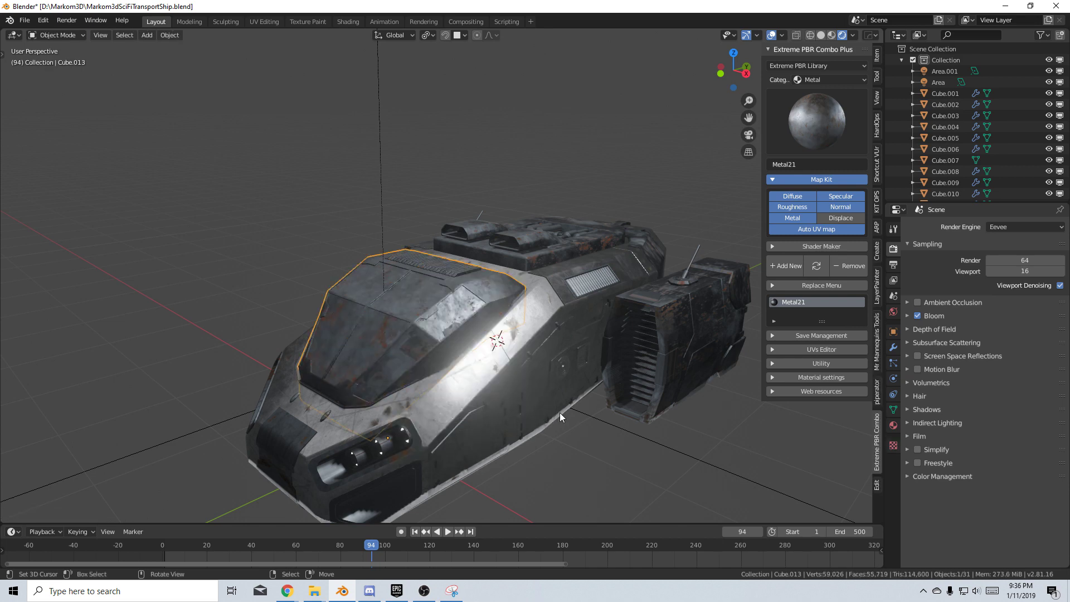
middle_click_drag(561, 413, 566, 382)
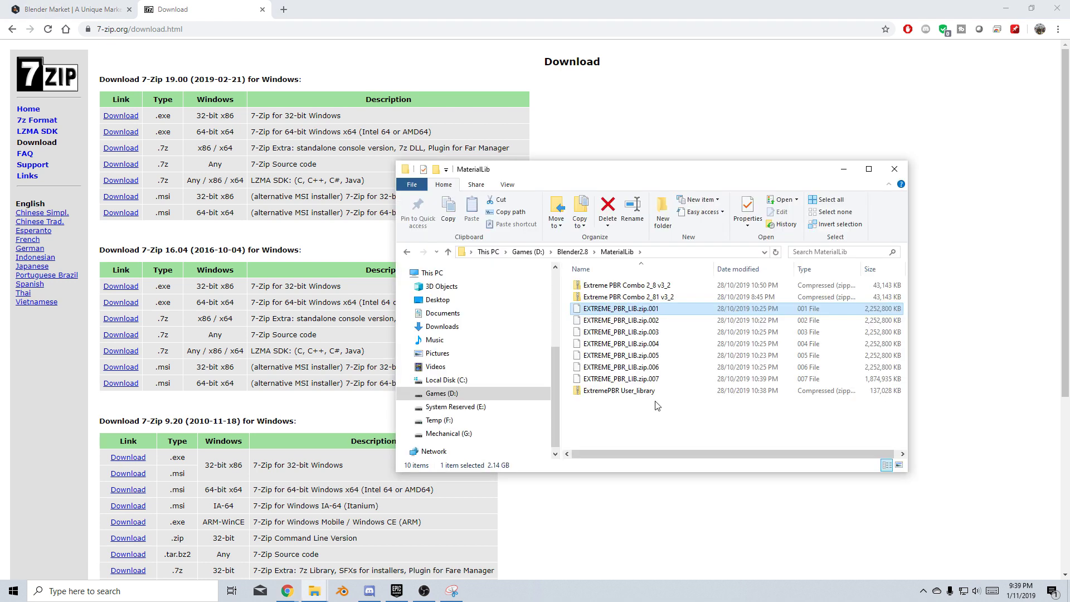
Extract the selected Extreme PBR archives into MaterialLib with 7-Zip Extract Here.
left_click(644, 285, "ctrl")
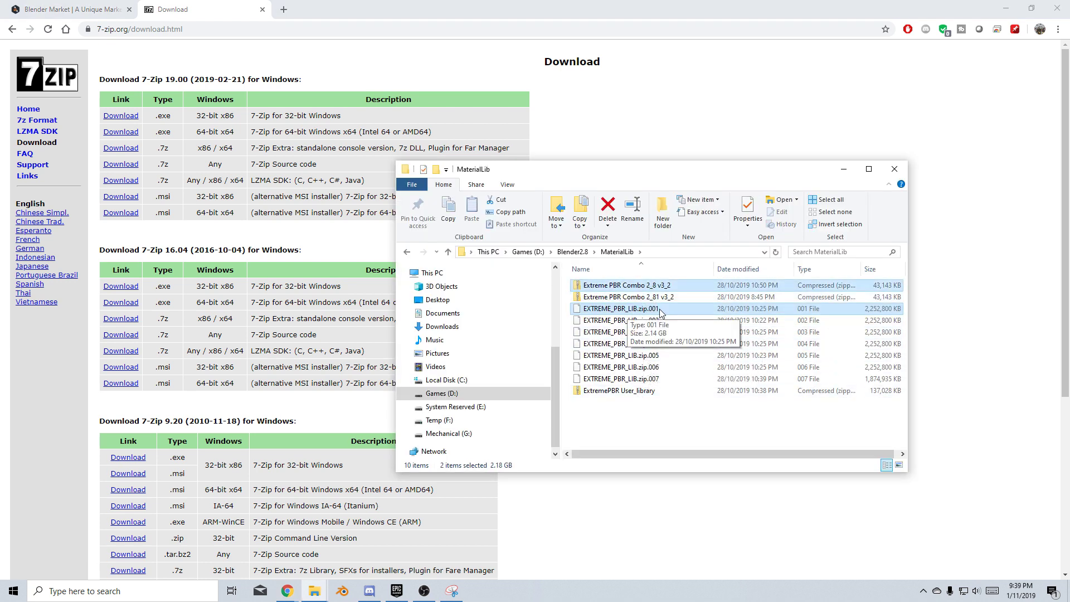
left_click(645, 391, "ctrl")
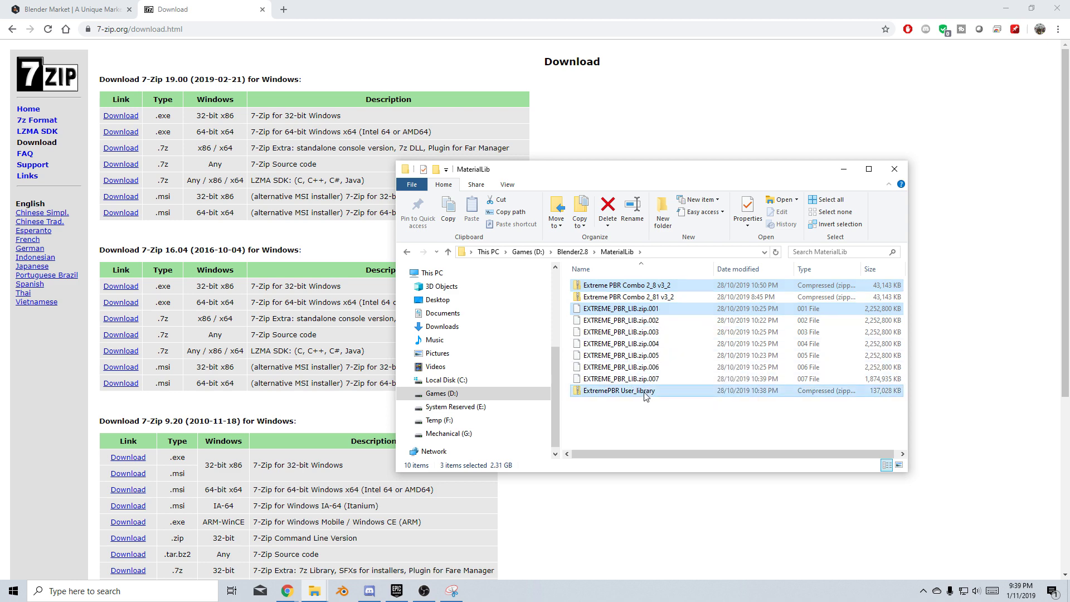
right_click(644, 394)
mouse_move(693, 230)
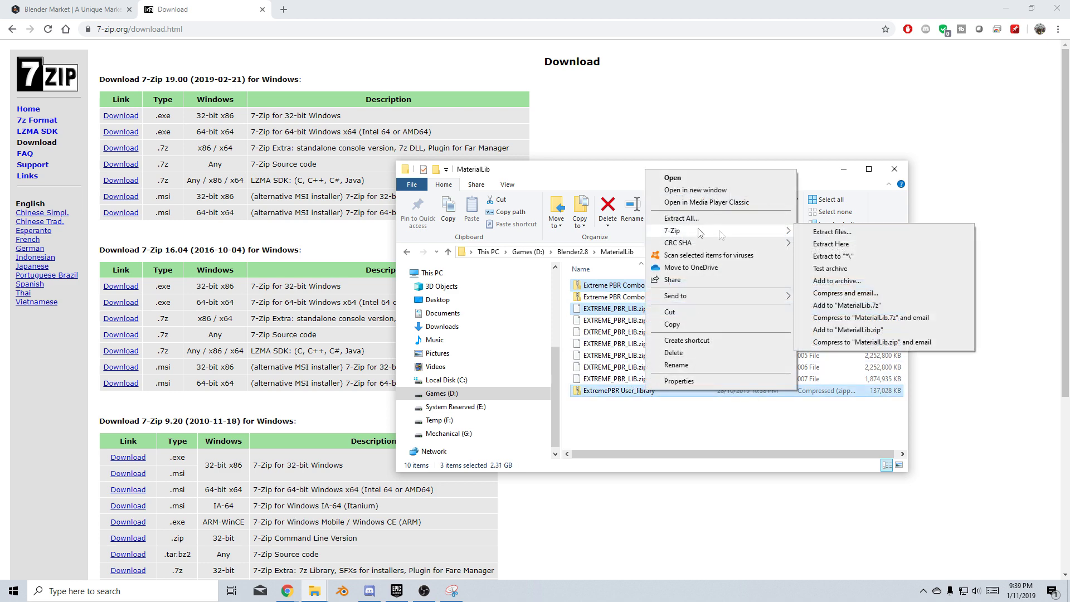
left_click(844, 245)
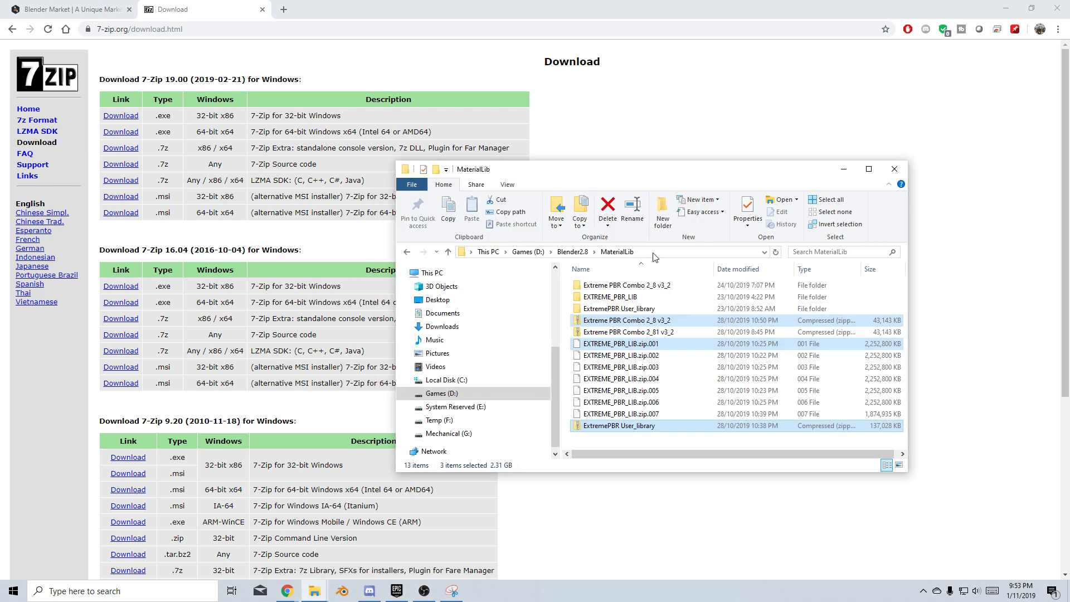
Copy the MaterialLib folder path and return to Blender.
left_click(653, 251)
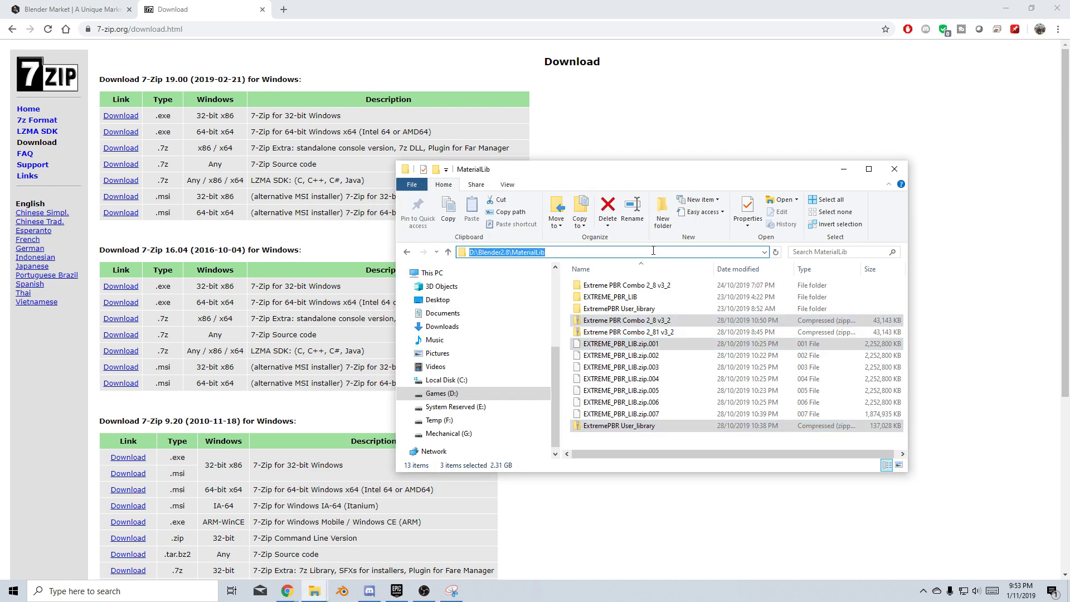
left_click(342, 591)
Start an add-on install from Preferences and navigate to the pasted MaterialLib path.
left_click(73, 180)
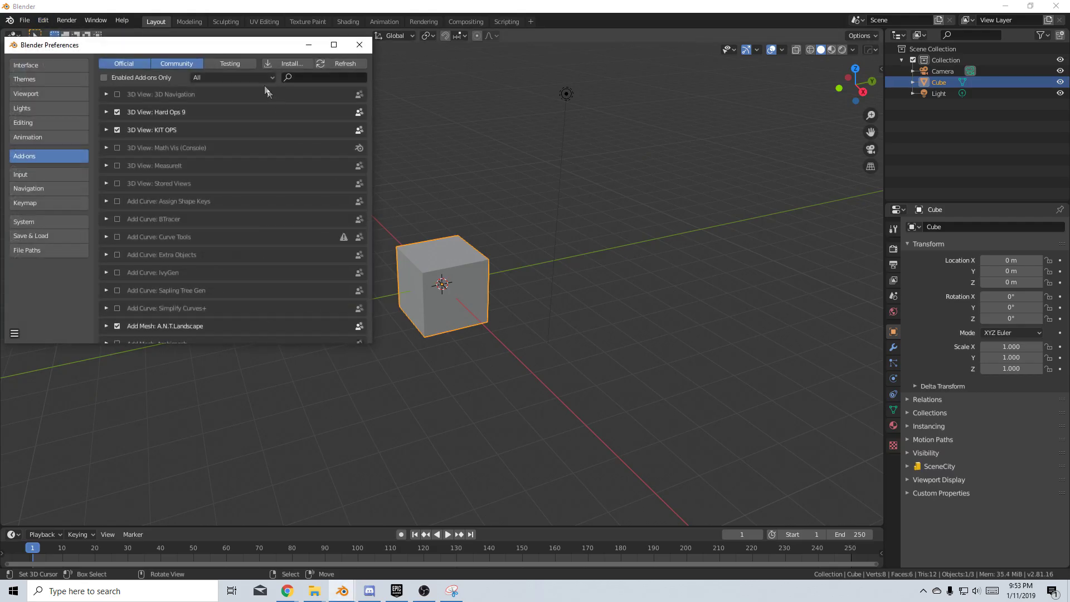
left_click(284, 61)
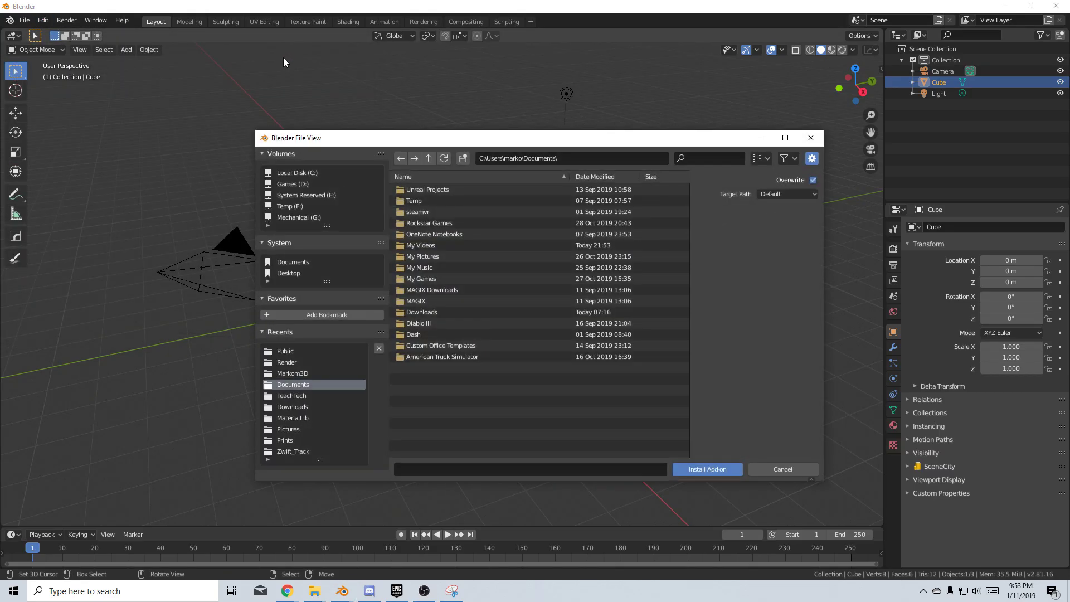
left_click(590, 158)
type("D:\\Blender2.8\\MaterialLib")
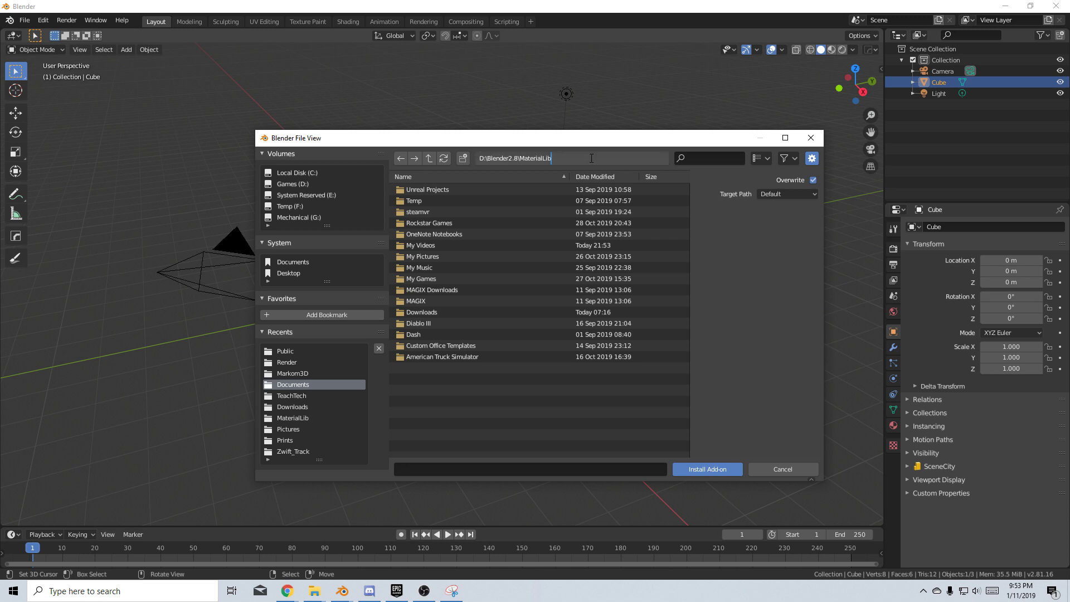
key("Return")
Install Extreme PBR Combo 2_8 v3_2.zip as an add-on and enable Extreme PBR.
left_click(481, 224)
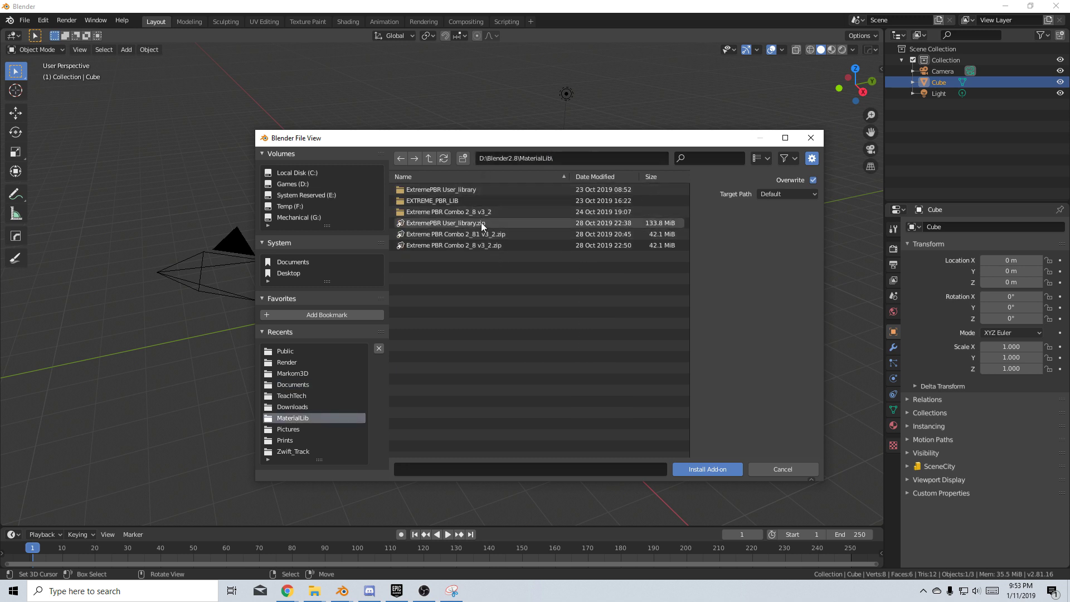
left_click(479, 247)
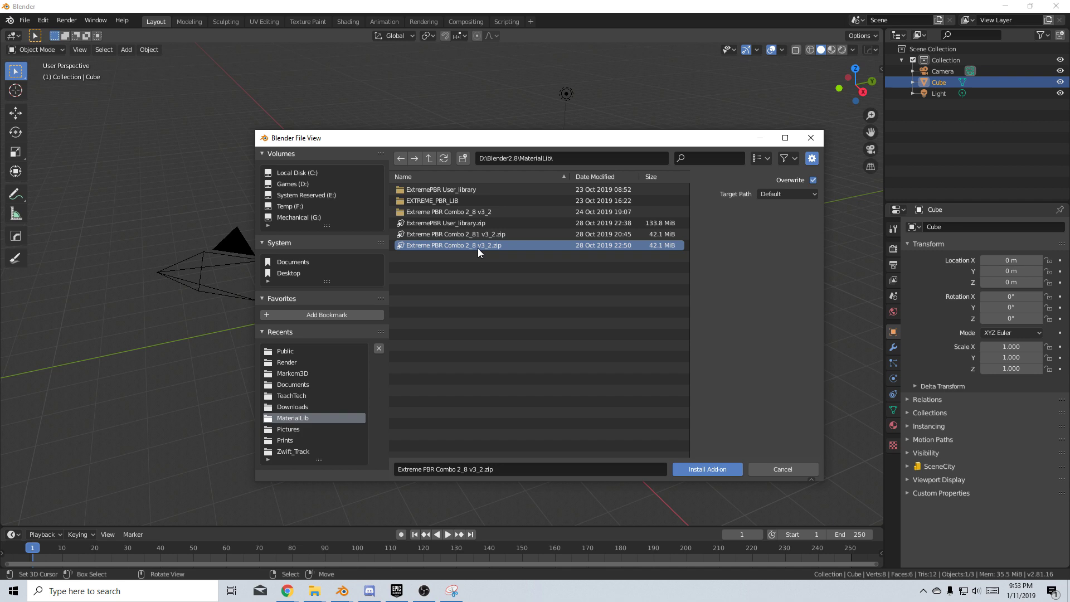
left_click(694, 471)
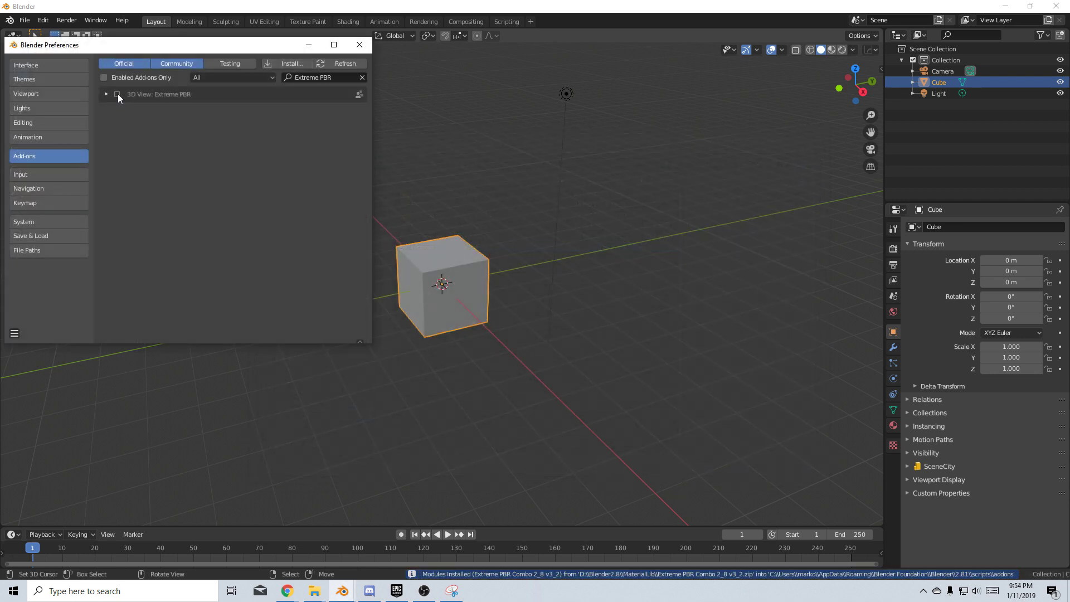
left_click(118, 94)
Set the add-on's Extreme_PBR_LIB folder to MaterialLib\EXTREME_PBR_LIB.
left_click(104, 95)
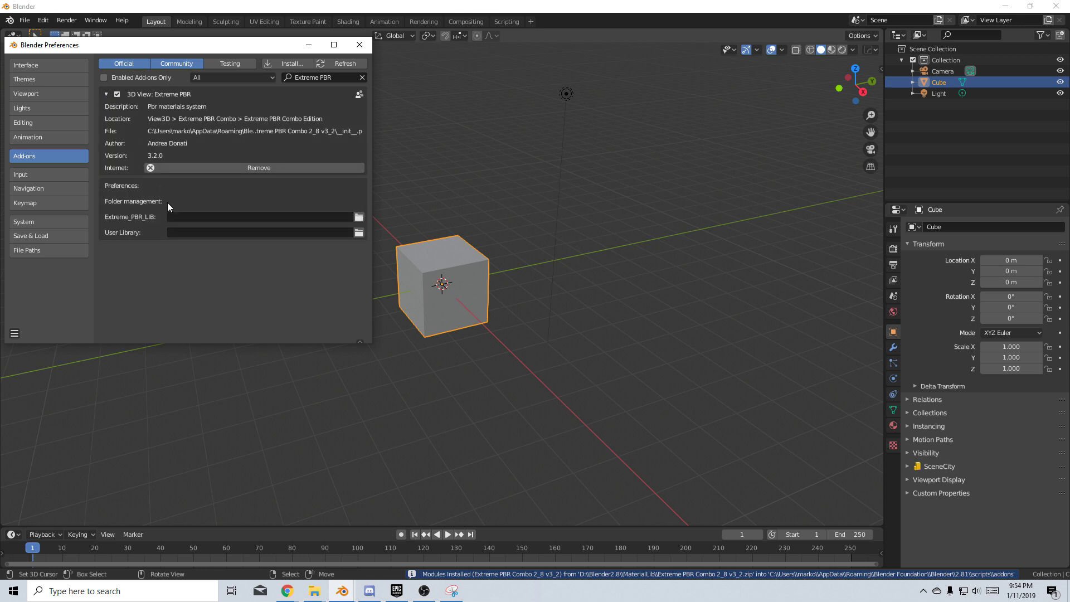
left_click(359, 217)
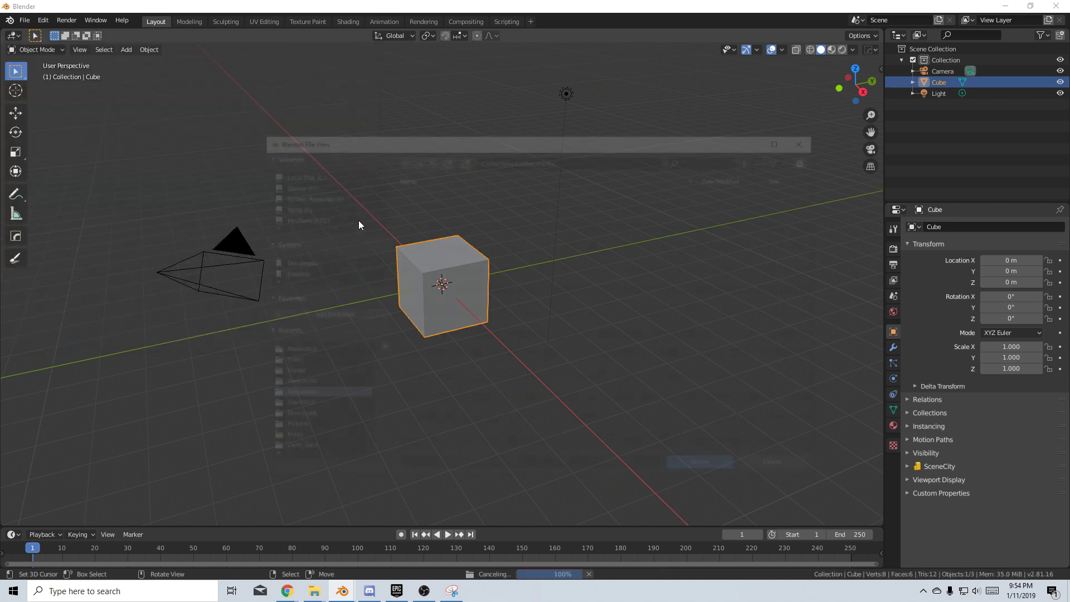
left_click(579, 162)
type("D:\\Blender2.8\\MaterialLib")
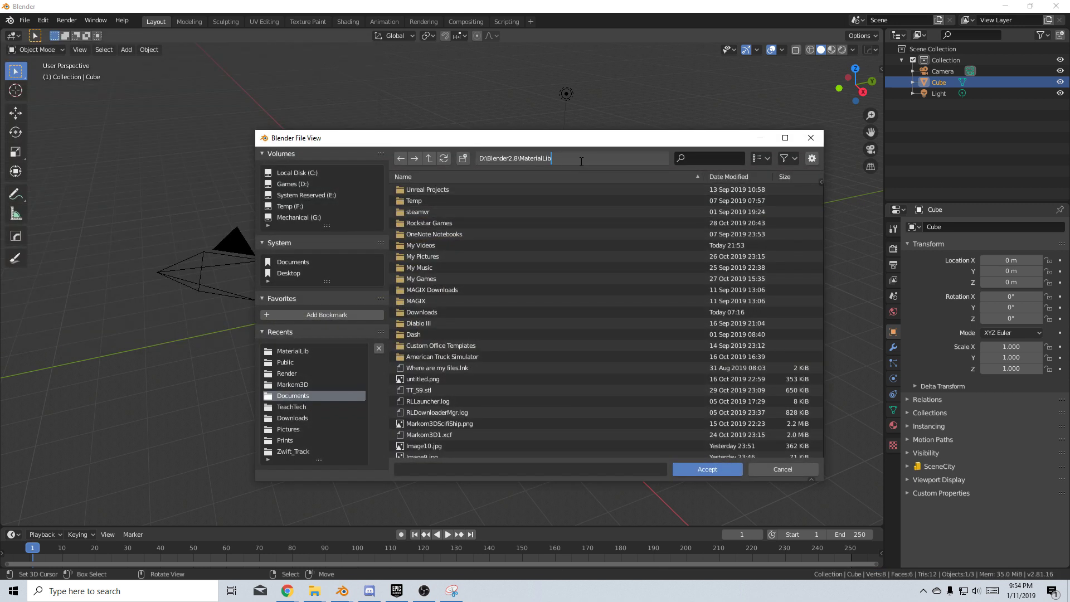
key("Return")
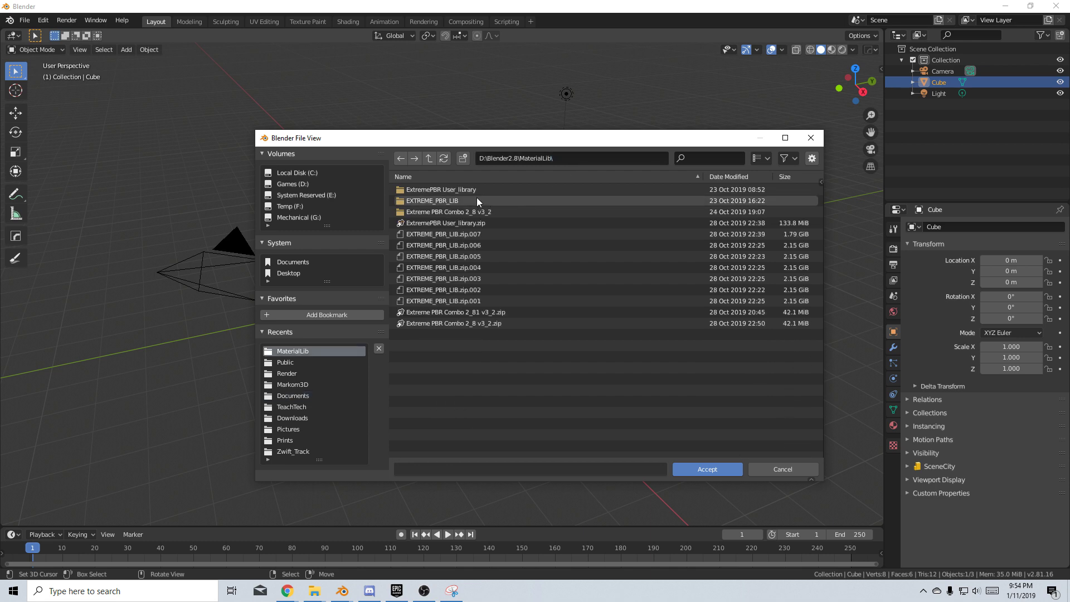
double_click(468, 202)
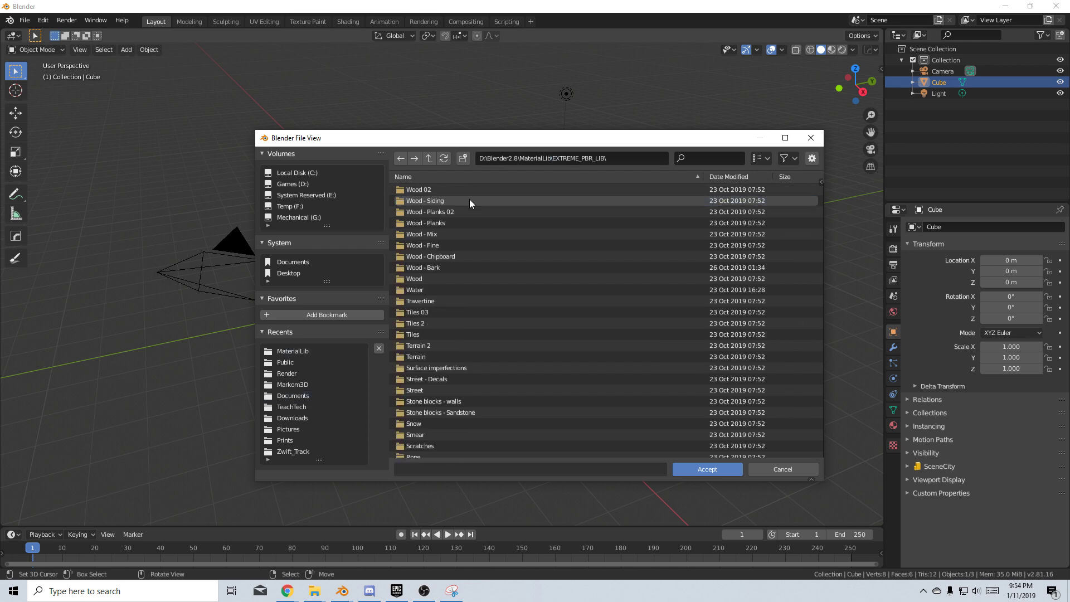
left_click(698, 469)
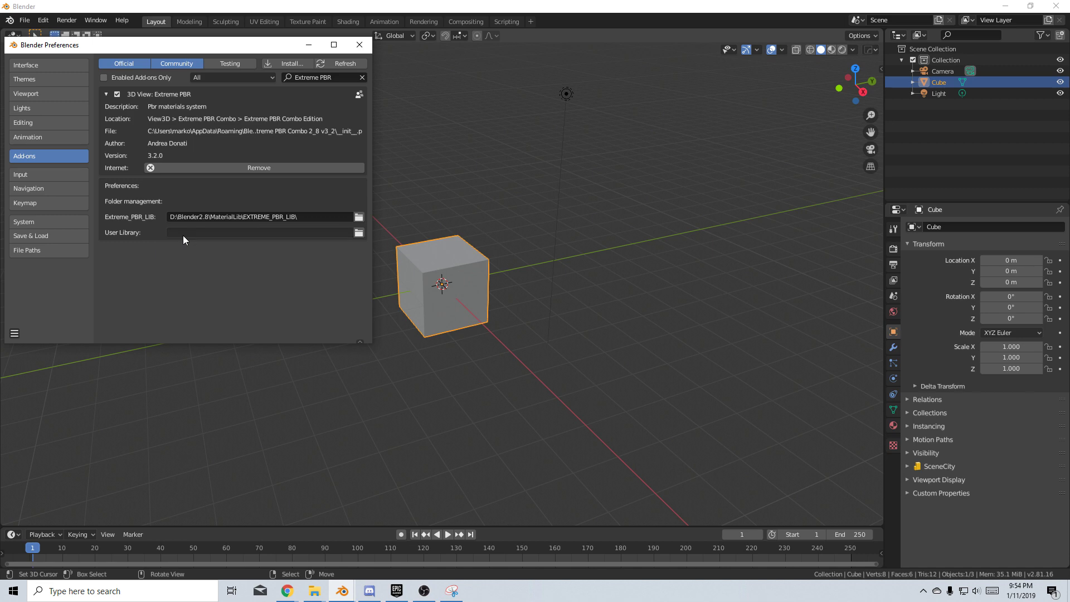
Set the User Library folder to MaterialLib\ExtremePBR User_library.
left_click(358, 233)
double_click(590, 158)
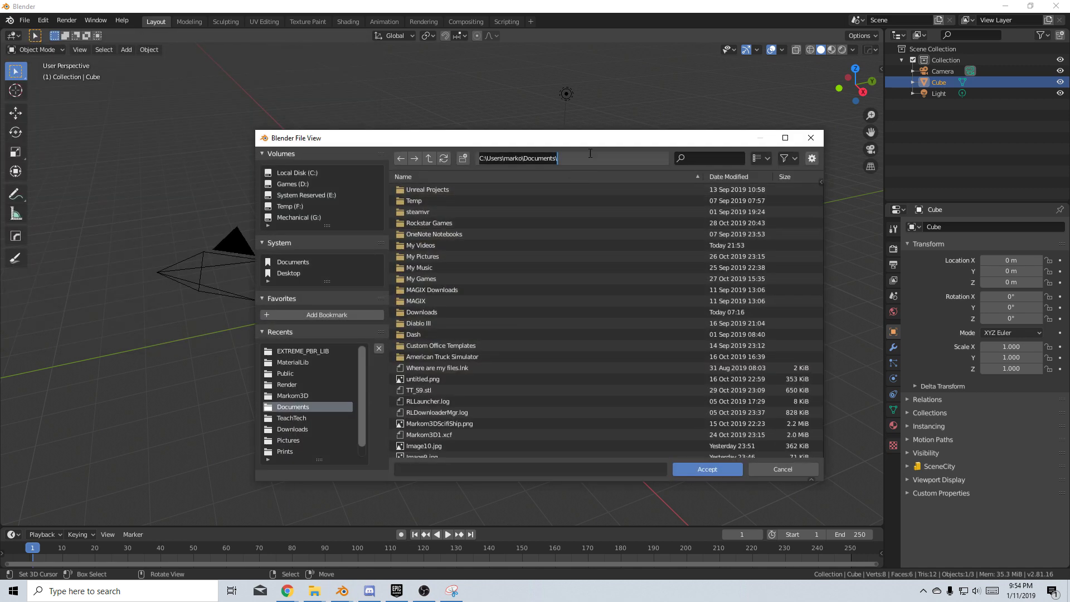
type("D:\\Blender2.8\\MaterialLib")
key("Return")
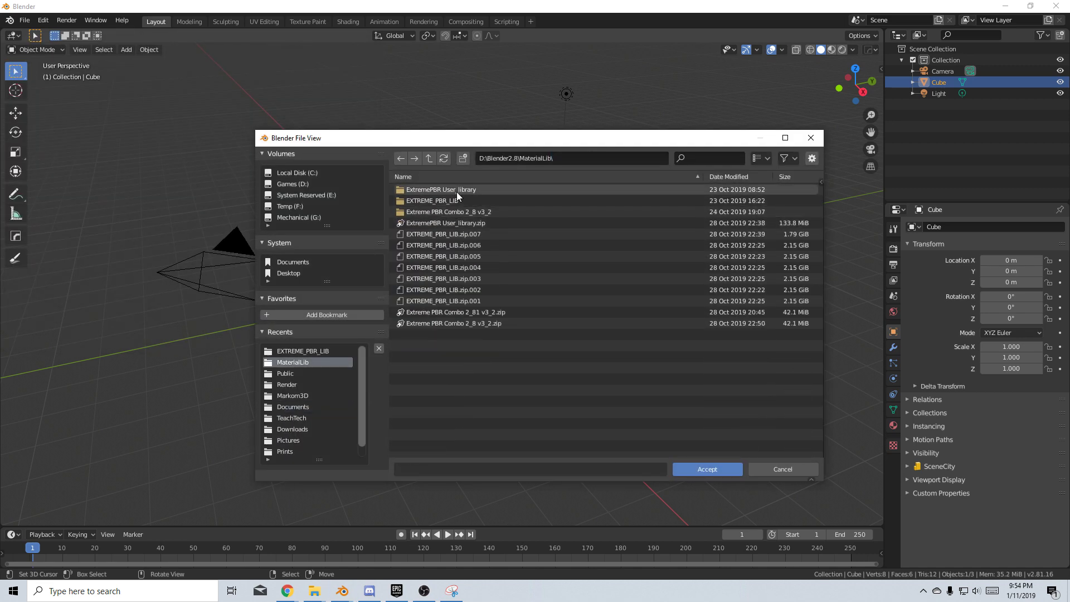
double_click(458, 191)
left_click(707, 469)
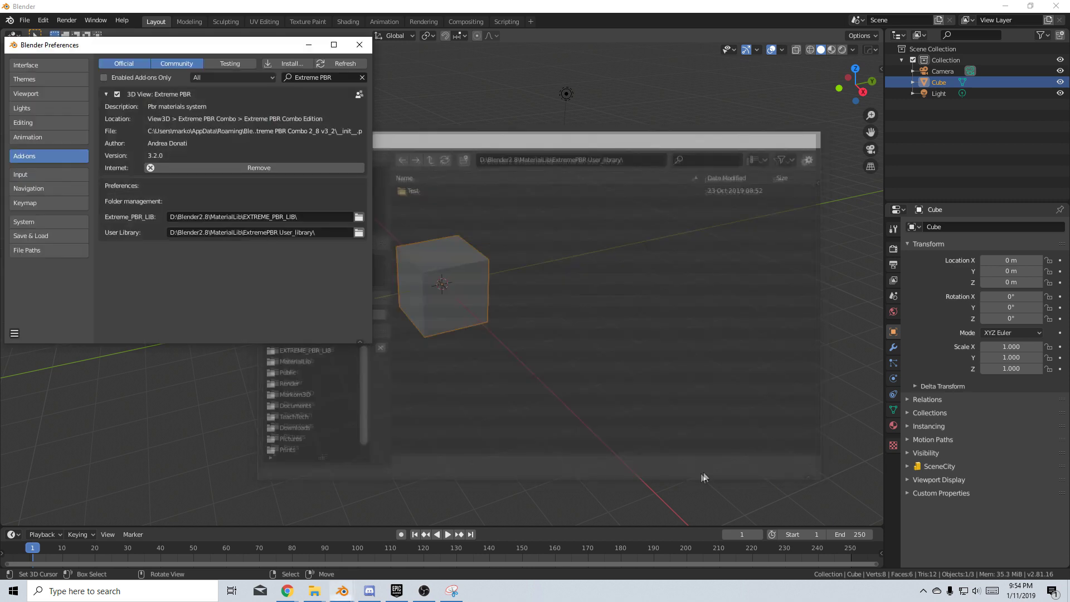
Save the preferences, close the window and show the viewport sidebar.
left_click(14, 334)
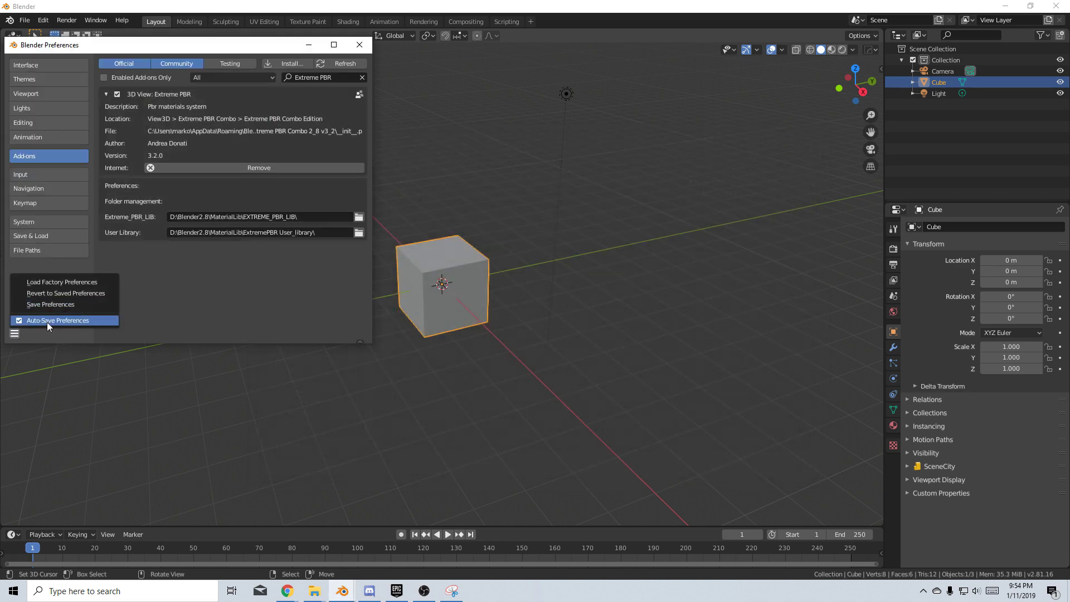
left_click(52, 304)
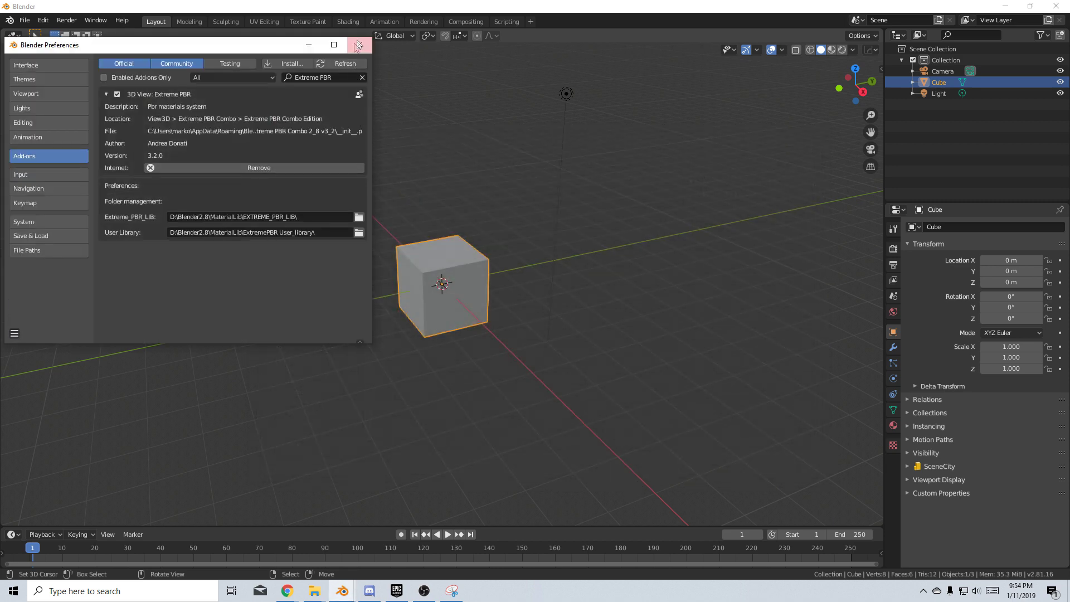
left_click(360, 45)
key("n")
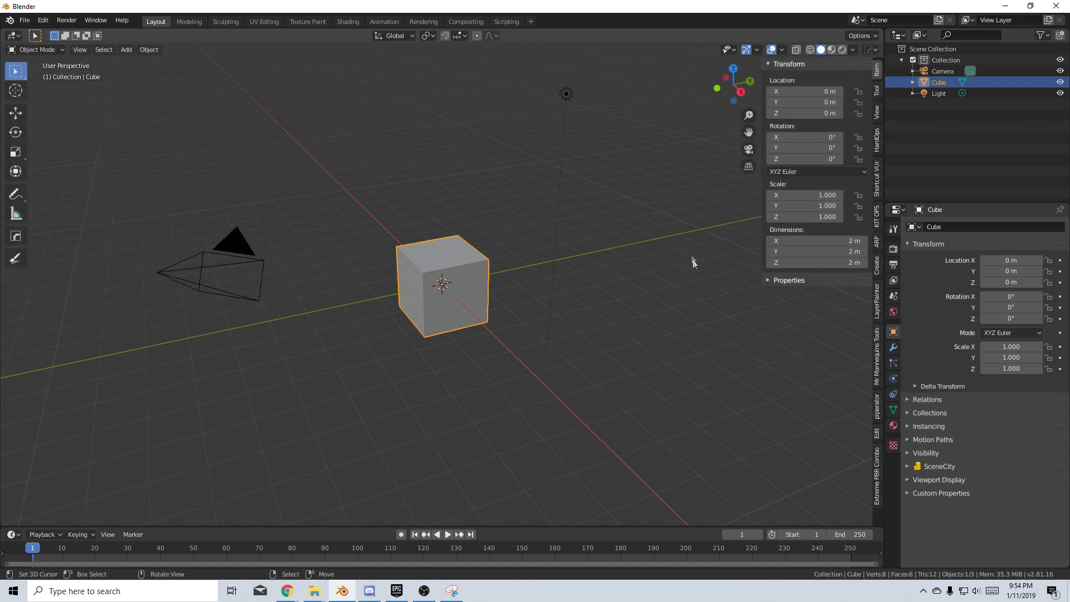
Show the Extreme PBR Combo Plus panel and browse Asphalt then Snow thumbnails.
left_click(876, 477)
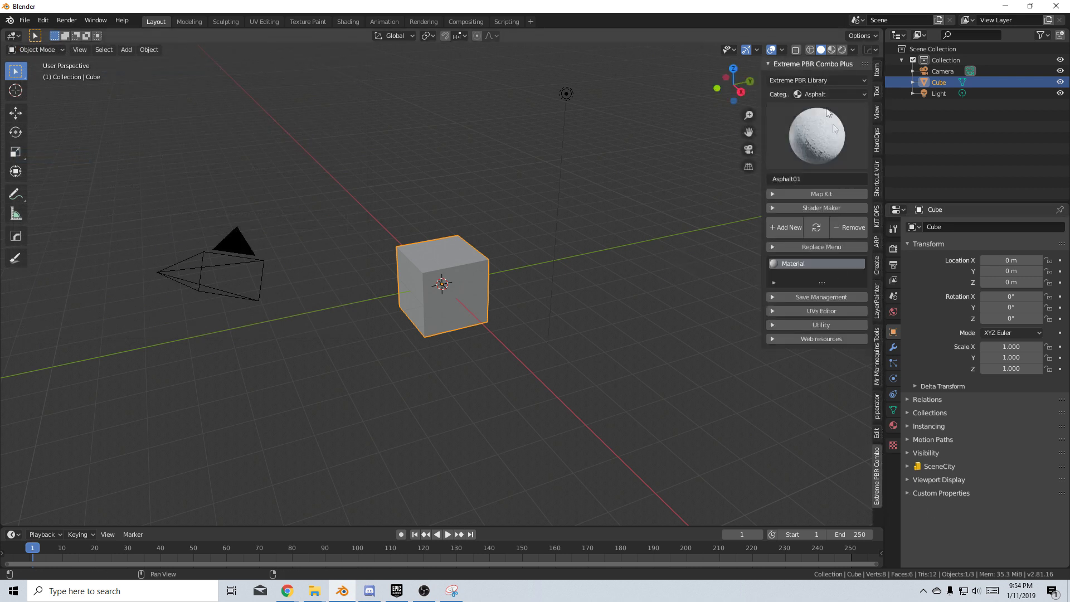
left_click(826, 133)
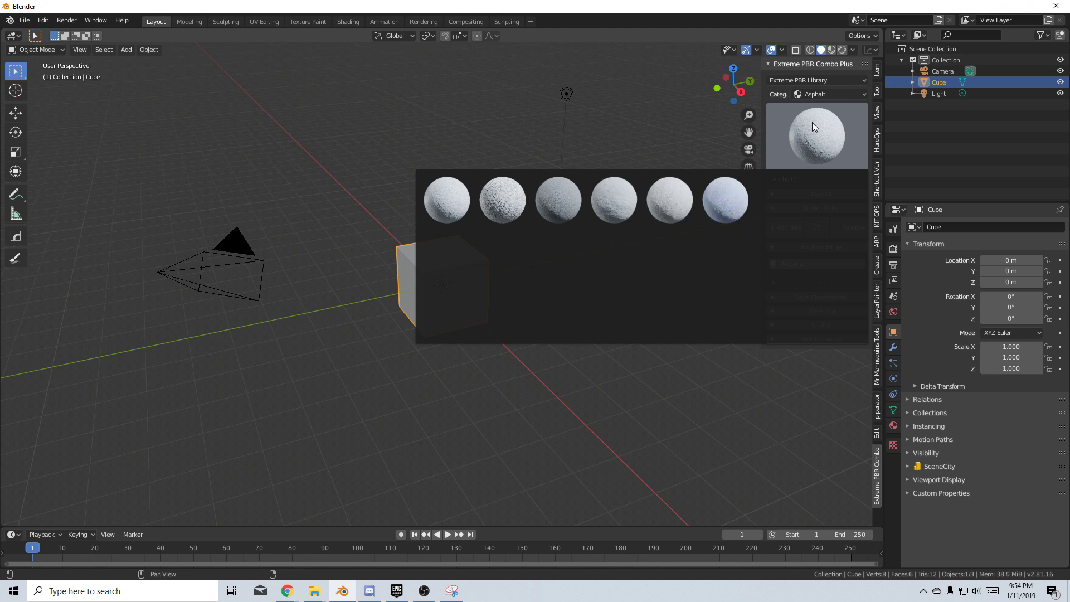
left_click(821, 96)
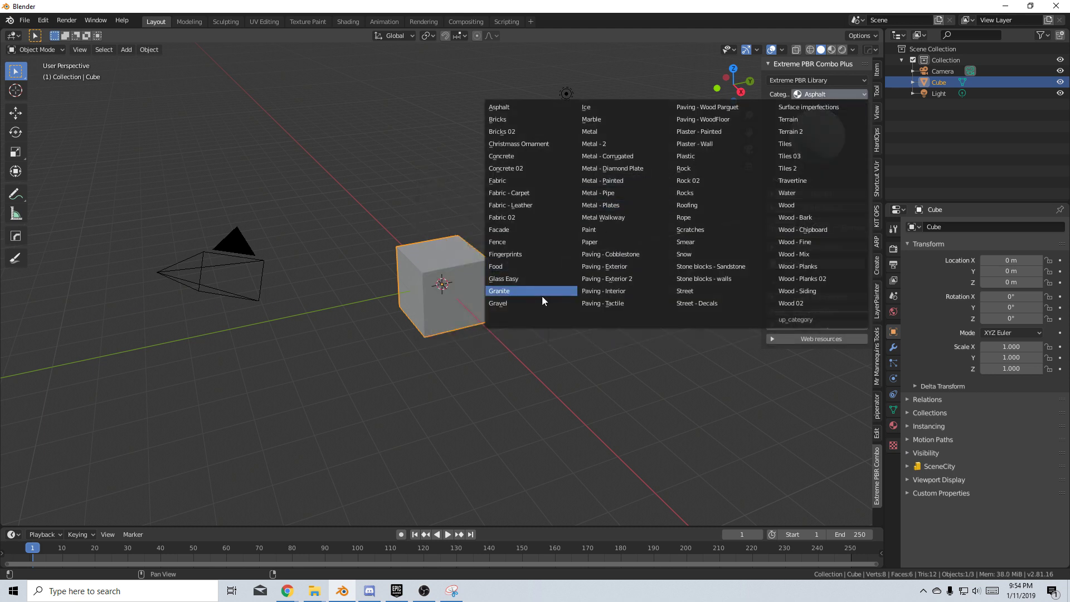
left_click(702, 253)
left_click(806, 153)
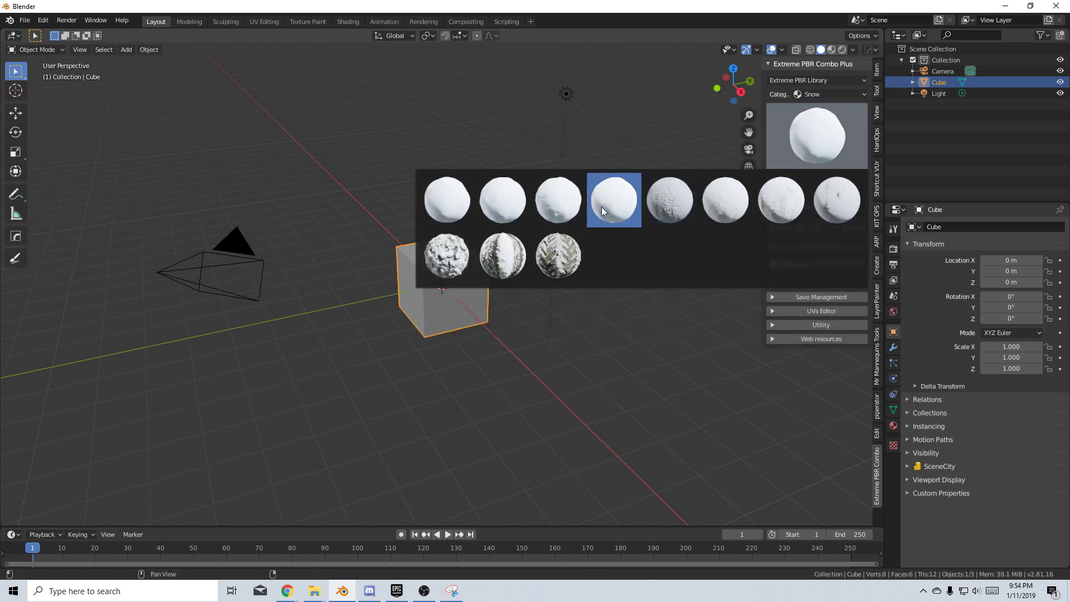
Switch the material category to Wood and pick Wood06.
left_click(840, 94)
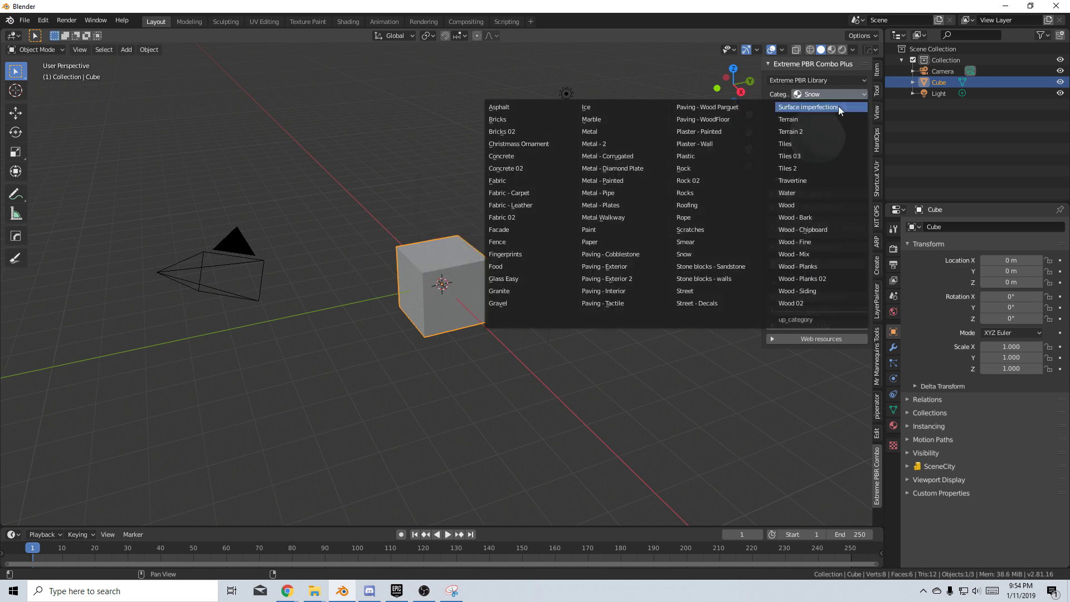
left_click(812, 206)
left_click(815, 139)
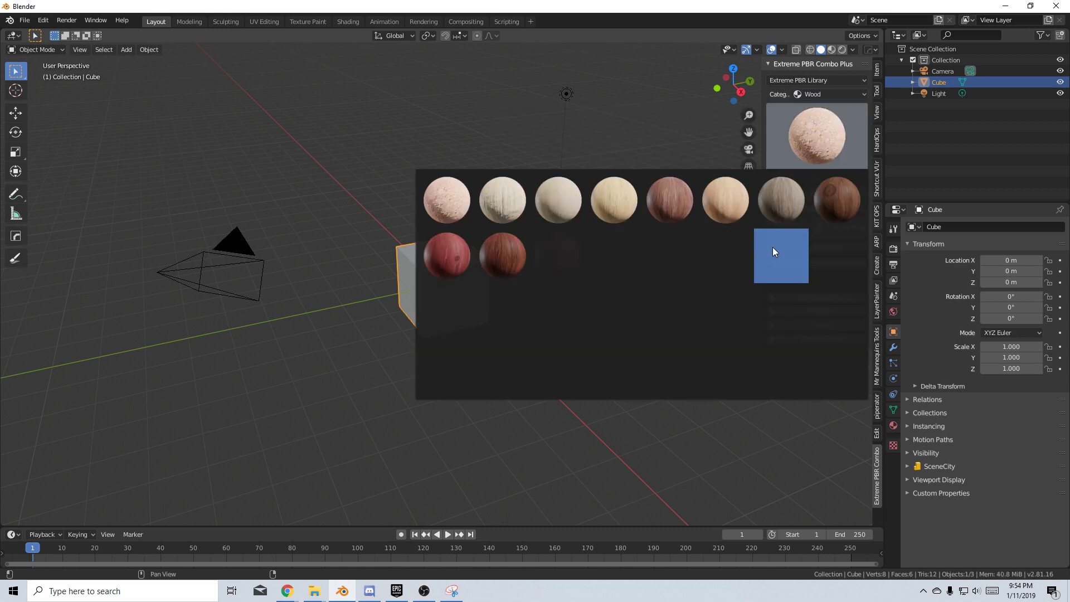
left_click(773, 247)
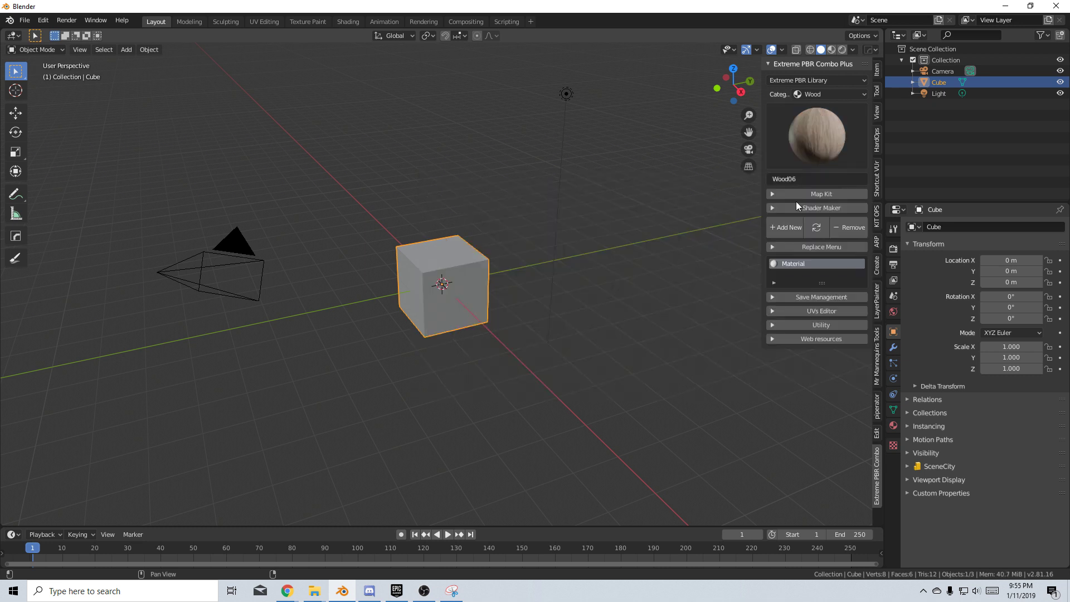